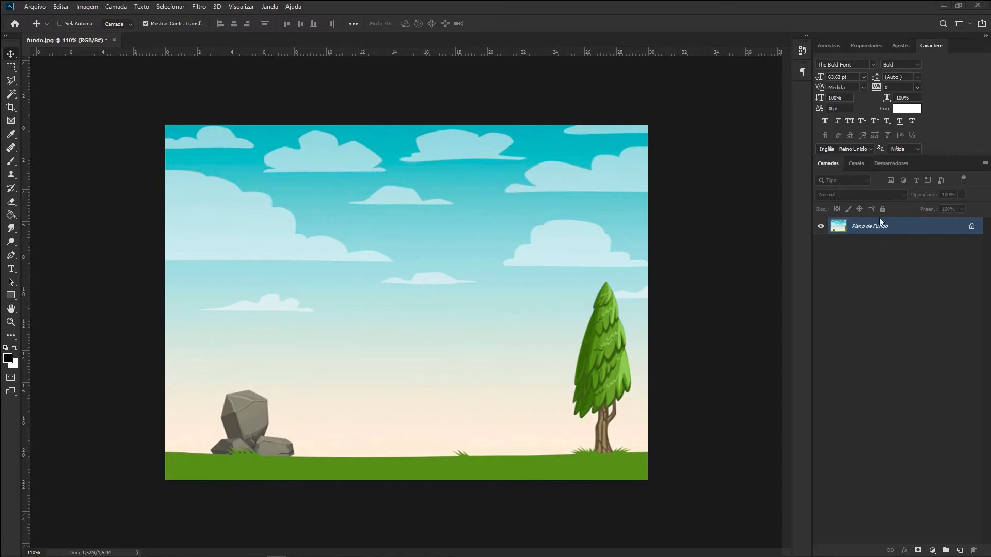
left_click(273, 8)
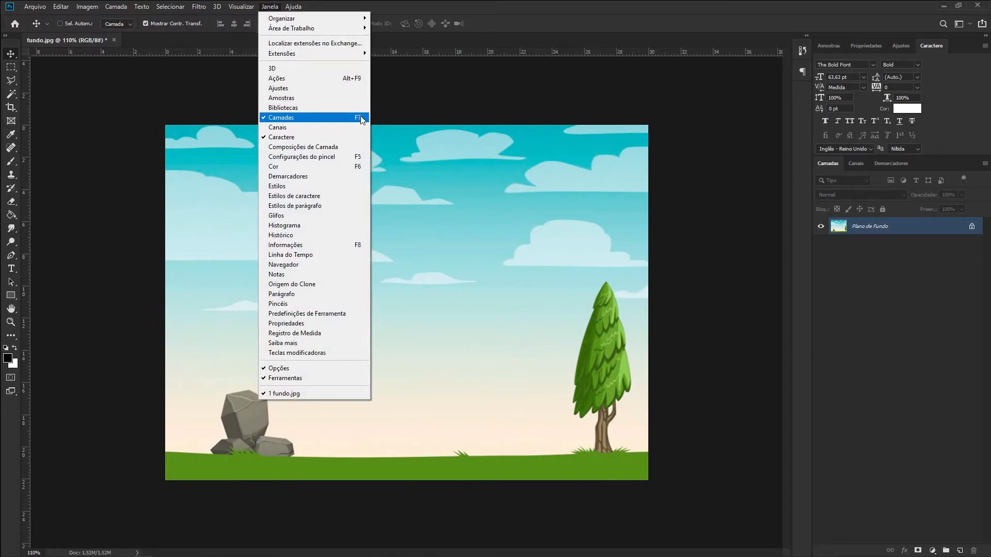
left_click(517, 6)
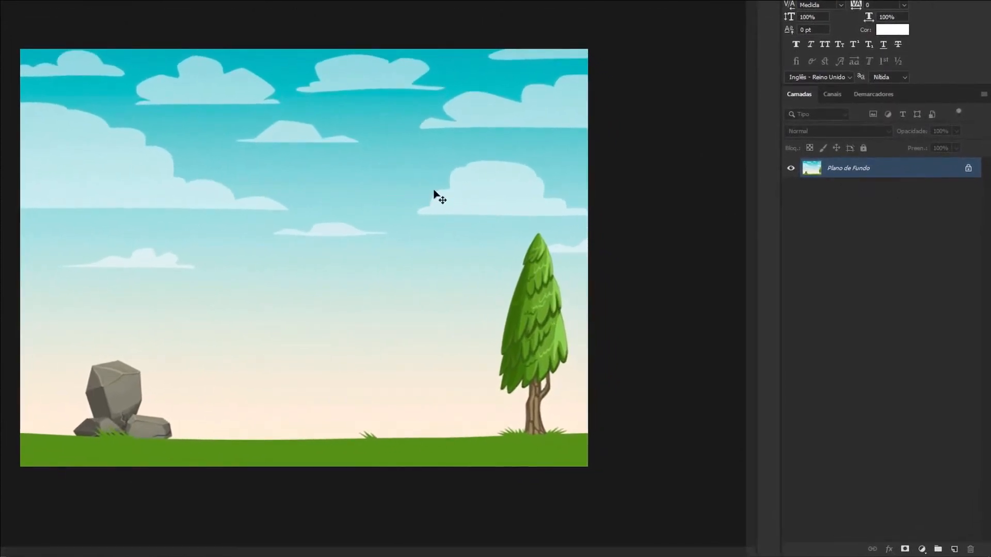
- Try to move the locked background, dismiss the conversion offer, and unlock it as a normal layer
left_click_drag(283, 194, 414, 221)
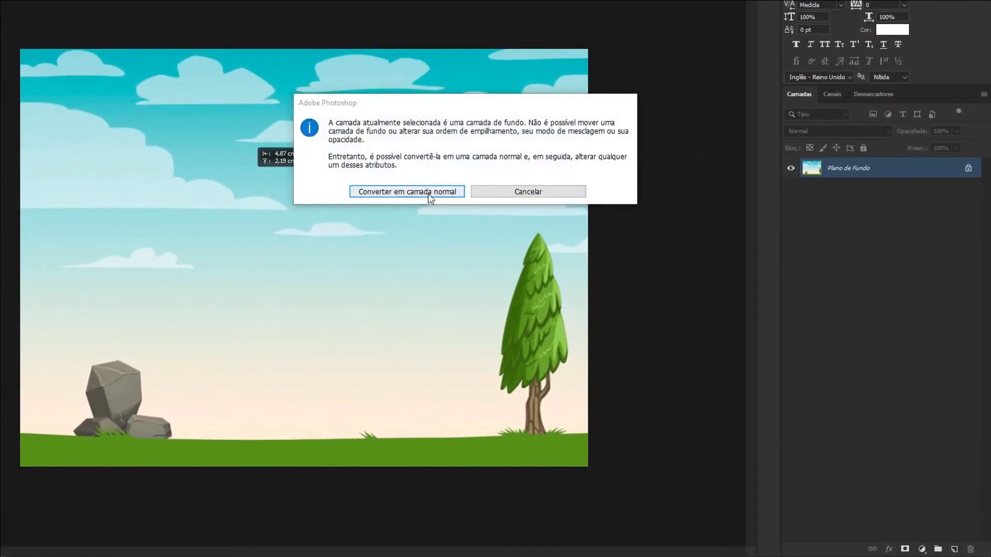
left_click(530, 191)
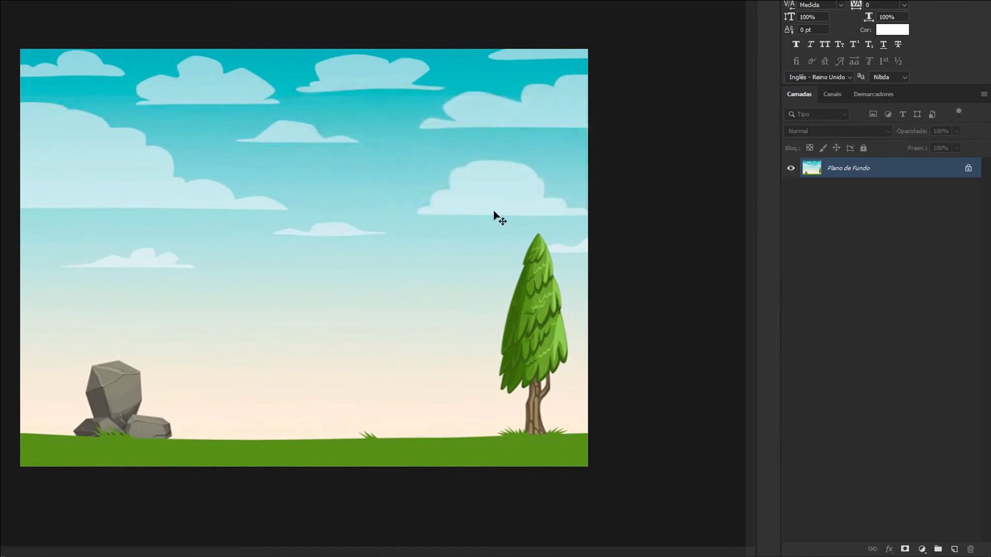
left_click(968, 169)
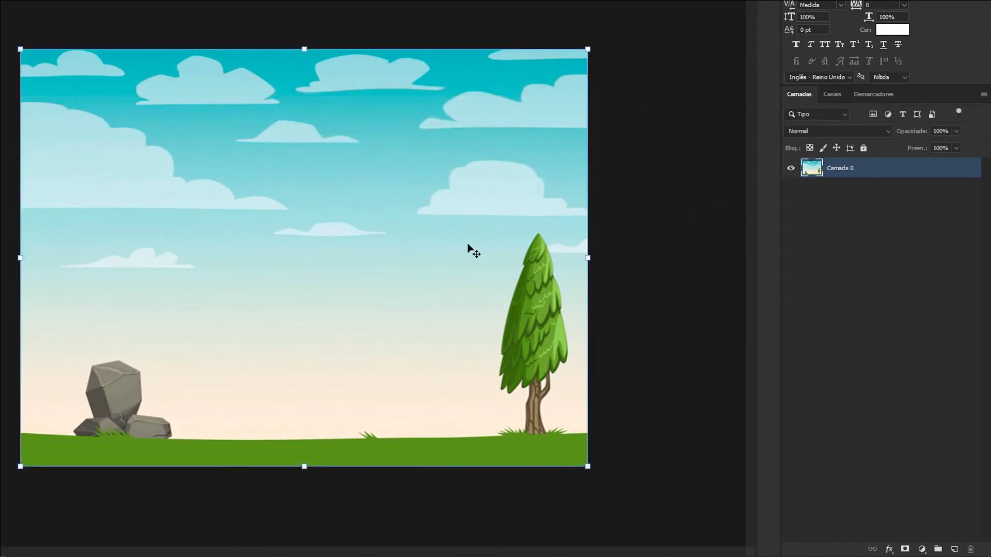
- Try moving the unlocked background layer around the canvas and return it to its original position
left_click_drag(361, 260, 299, 238)
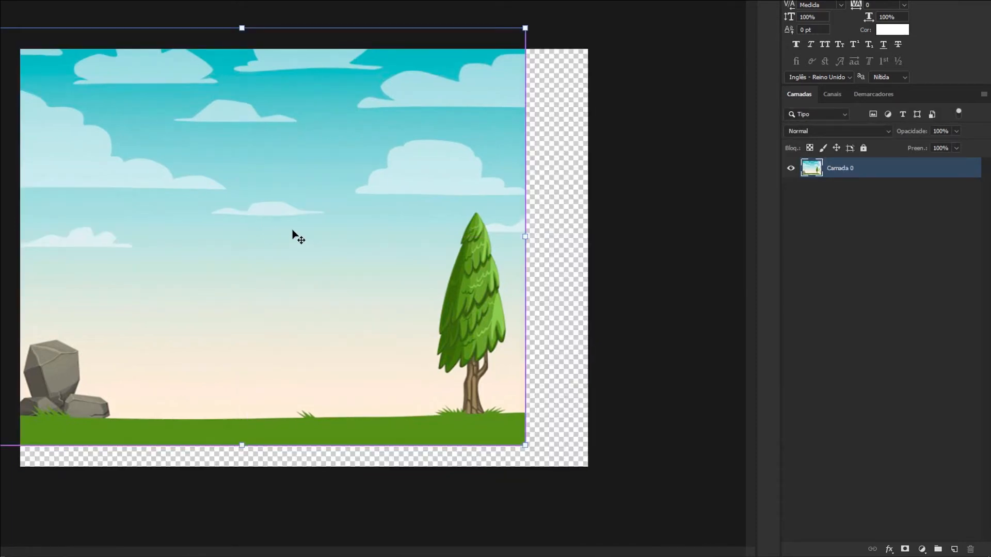
key("ctrl+z")
left_click_drag(555, 127, 448, 89)
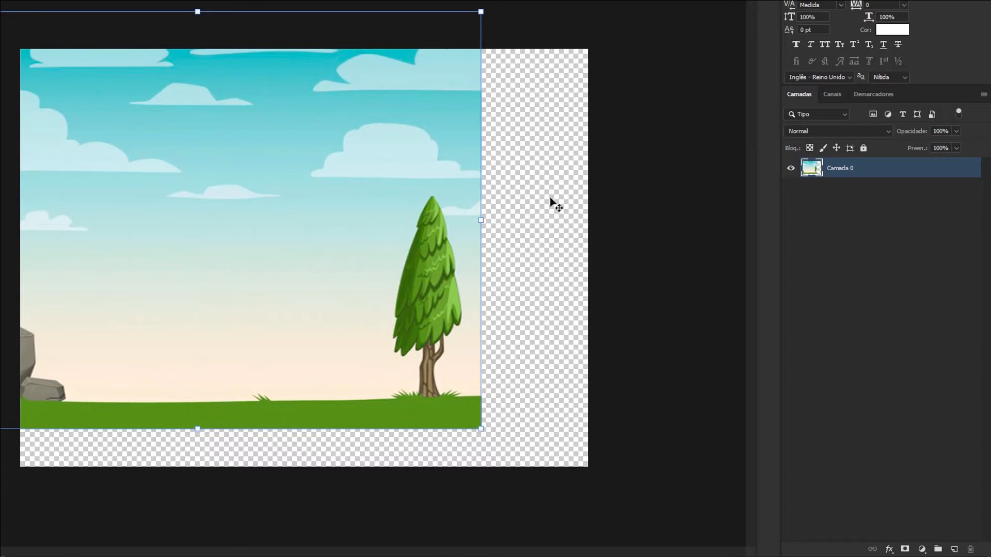
key("Escape")
left_click_drag(294, 283, 400, 317)
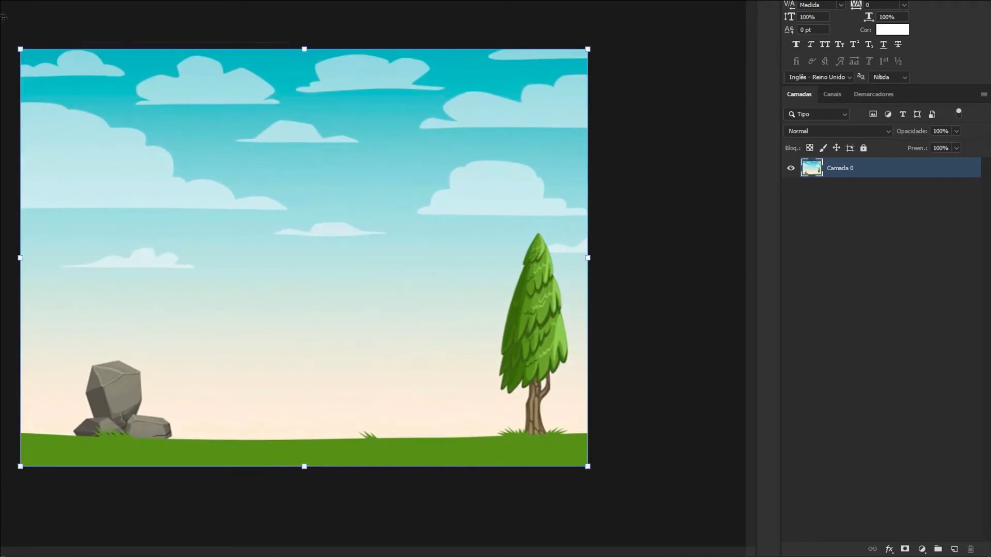
key("Return")
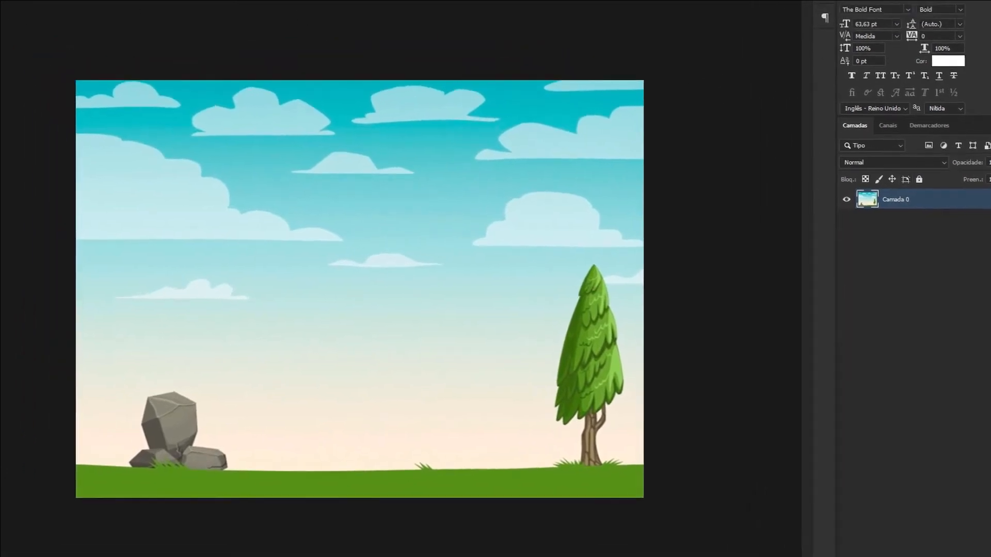
- Place the Boneco image as an embedded object and scale it down so the figure stands on the grass
left_click(0, 0)
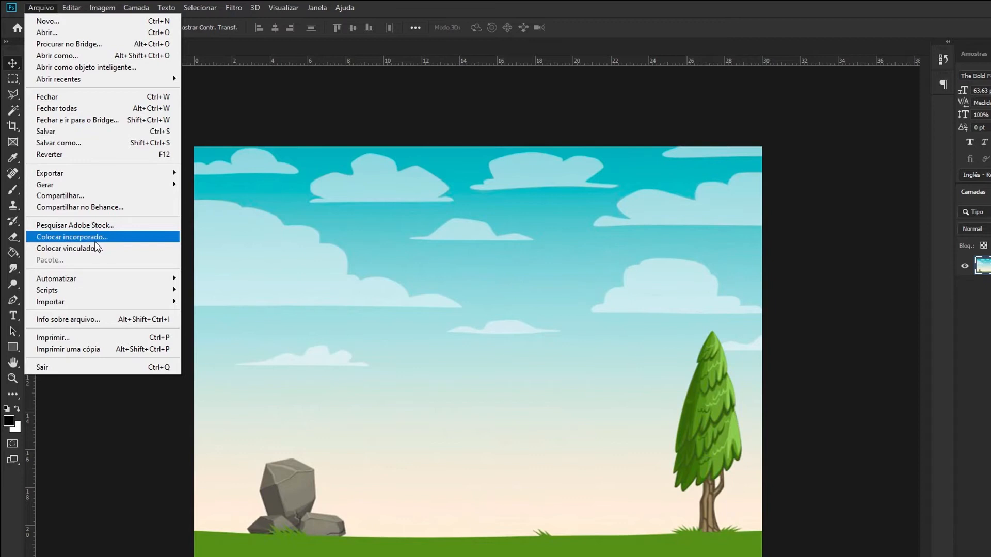
left_click(95, 240)
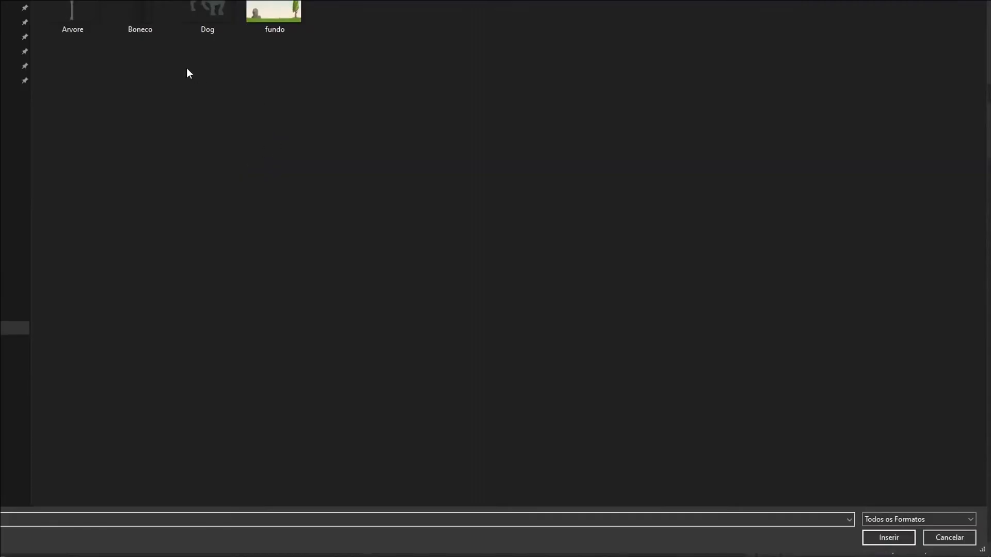
left_click(134, 8)
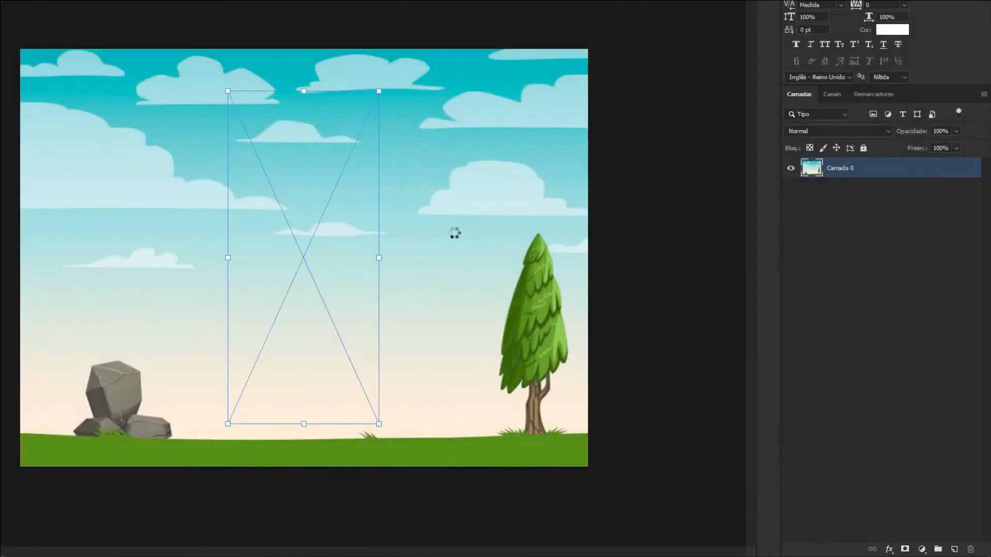
left_click_drag(228, 91, 294, 206)
left_click_drag(322, 246, 341, 275)
left_click_drag(280, 221, 263, 210)
left_click_drag(328, 236, 369, 254)
key("Return")
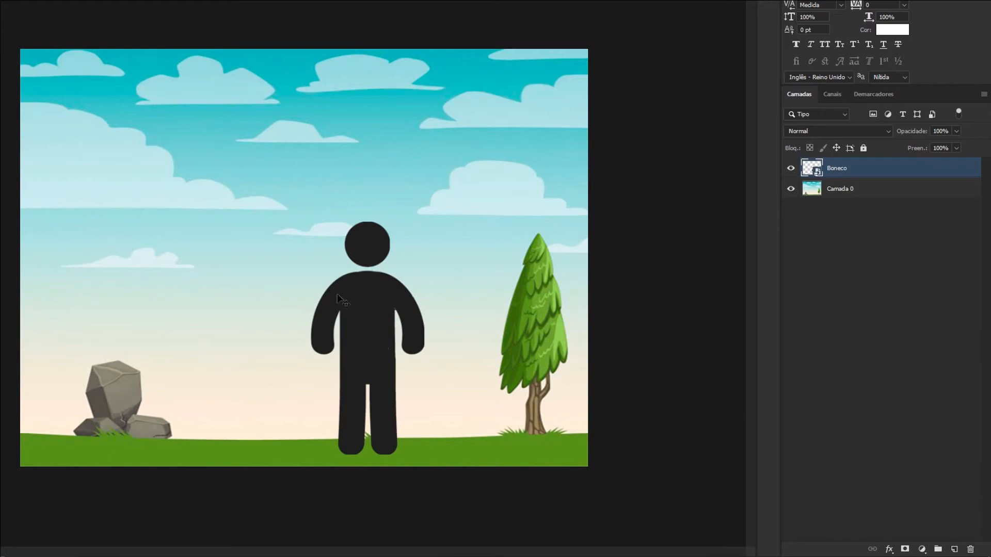
- Move the black figure next to the rocks and rasterize the Boneco layer
left_click_drag(386, 327, 293, 336)
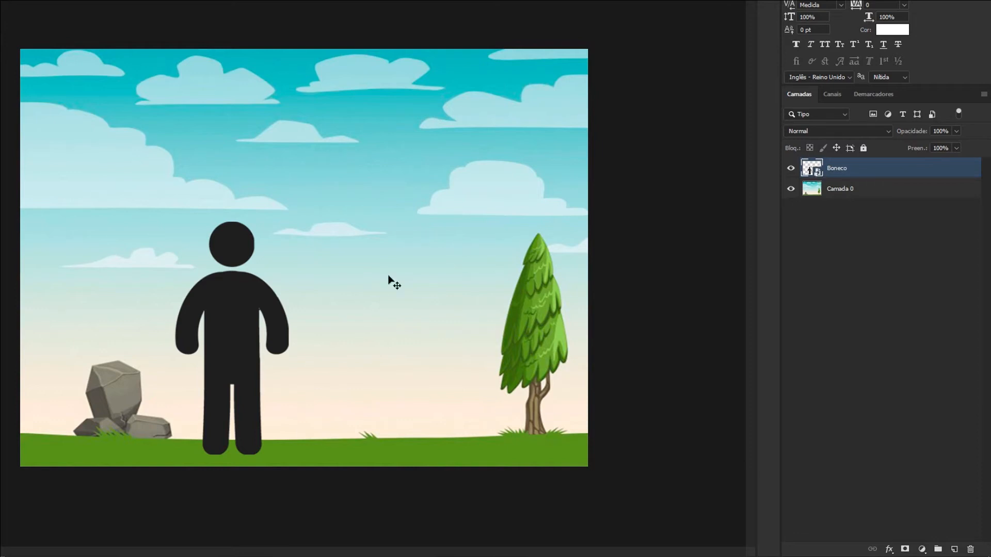
left_click_drag(265, 304, 199, 333)
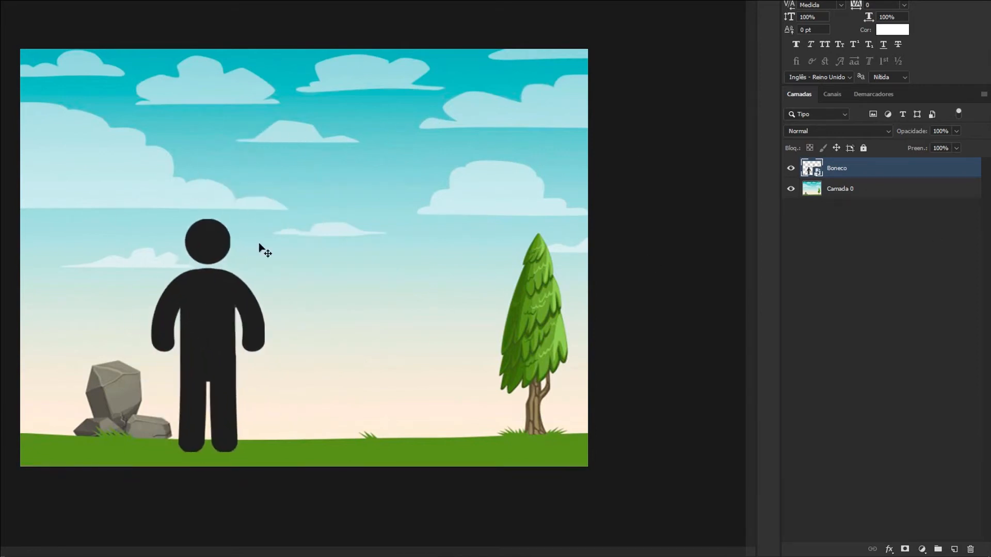
left_click_drag(197, 322, 225, 341)
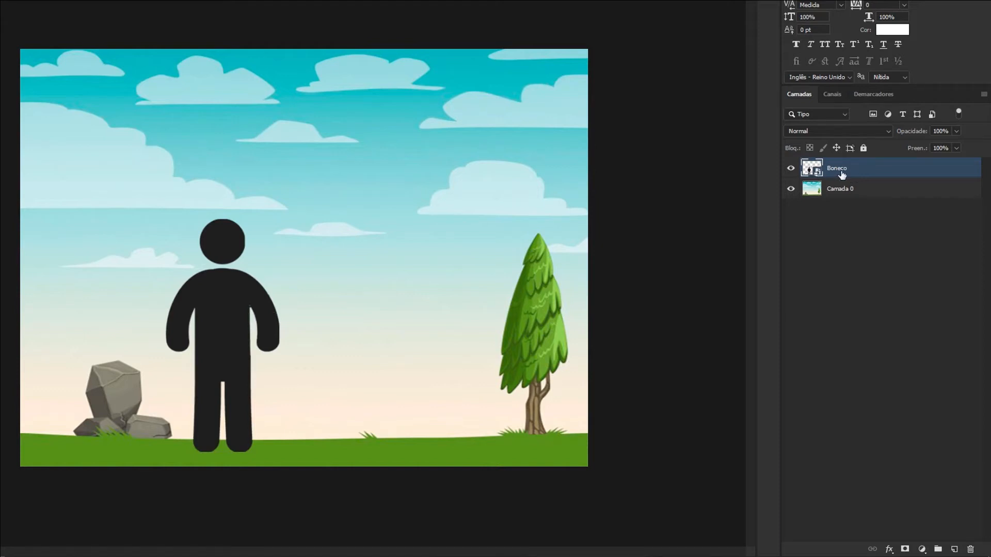
right_click(865, 168)
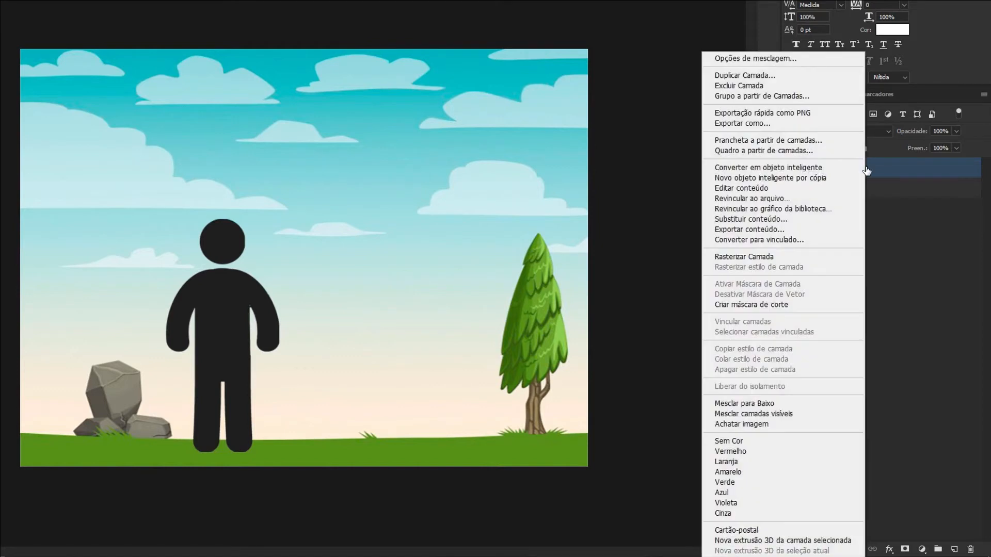
left_click(735, 257)
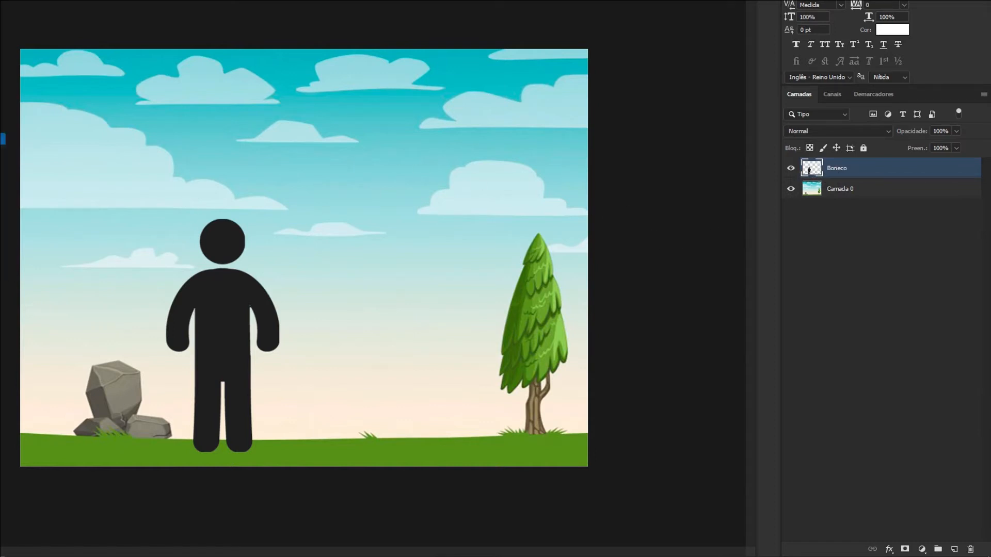
- Place the Arvore image slightly scaled down on the grass between the figure and the pine, and rasterize its layer
key("ctrl+o")
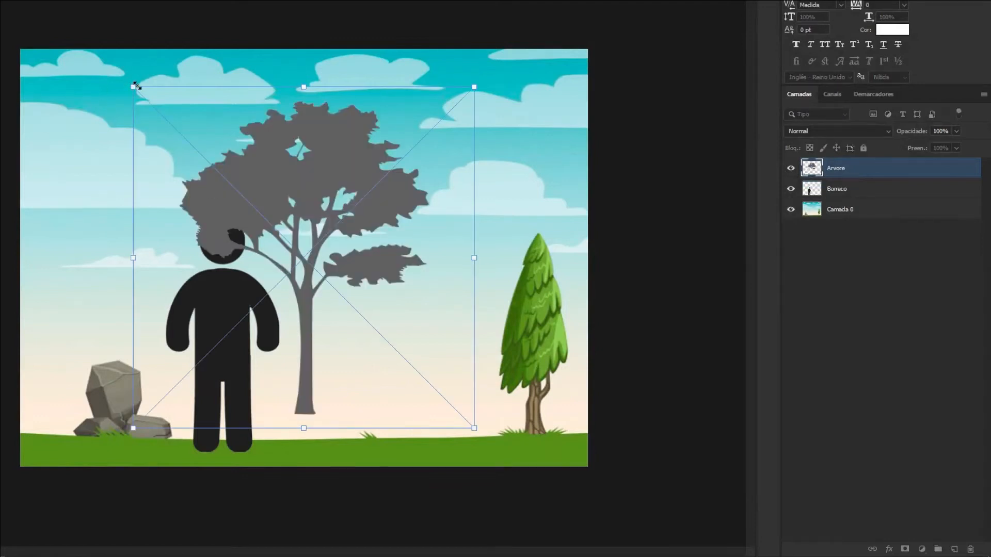
left_click_drag(135, 86, 149, 100)
left_click_drag(353, 182, 423, 202)
key("Return")
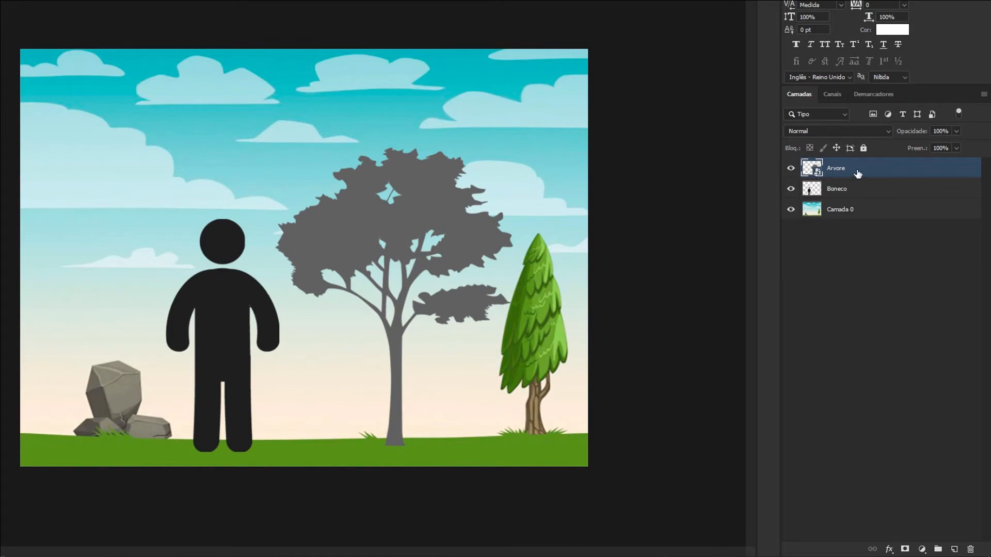
right_click(858, 170)
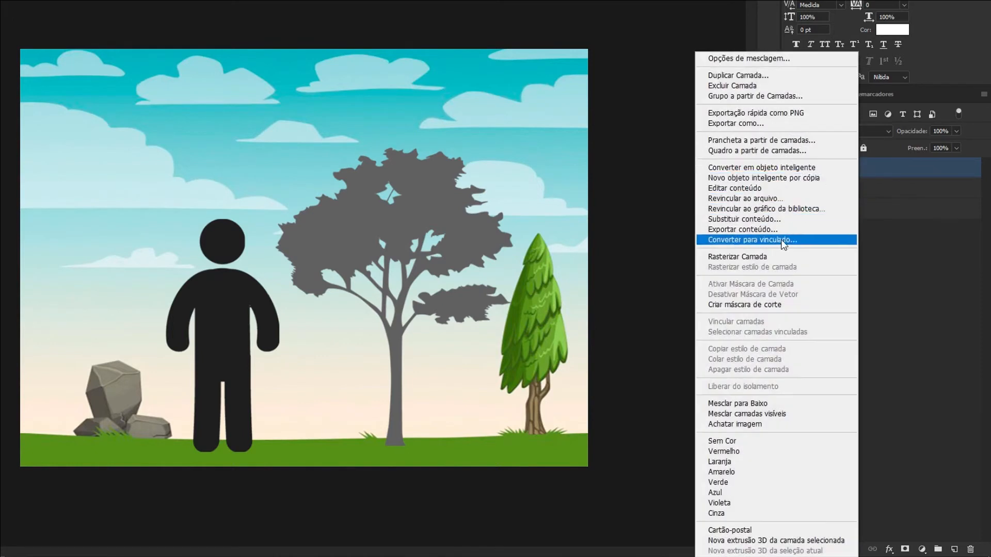
left_click(723, 257)
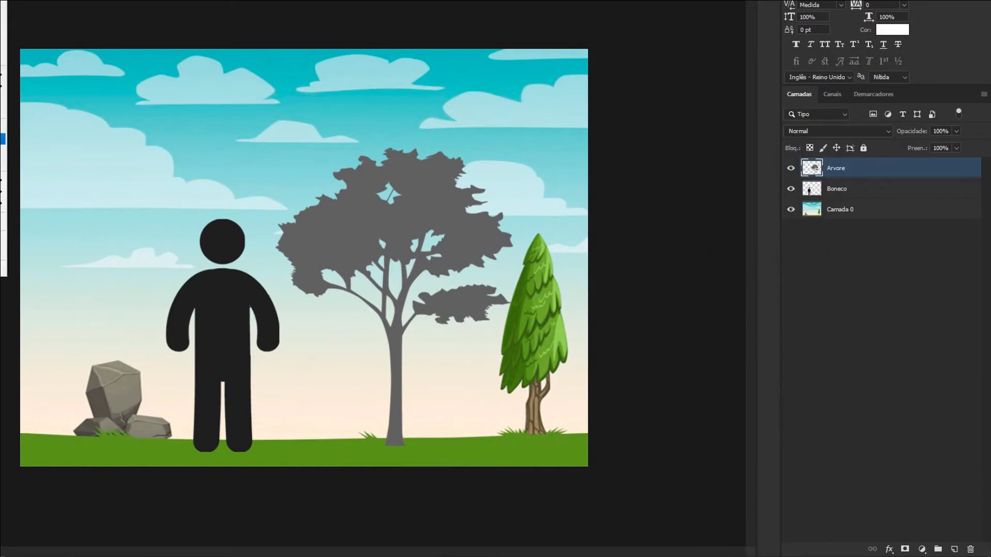
- Place the Dog image as an embedded object and scale it down to a small dog standing on the grass
key("ctrl+o")
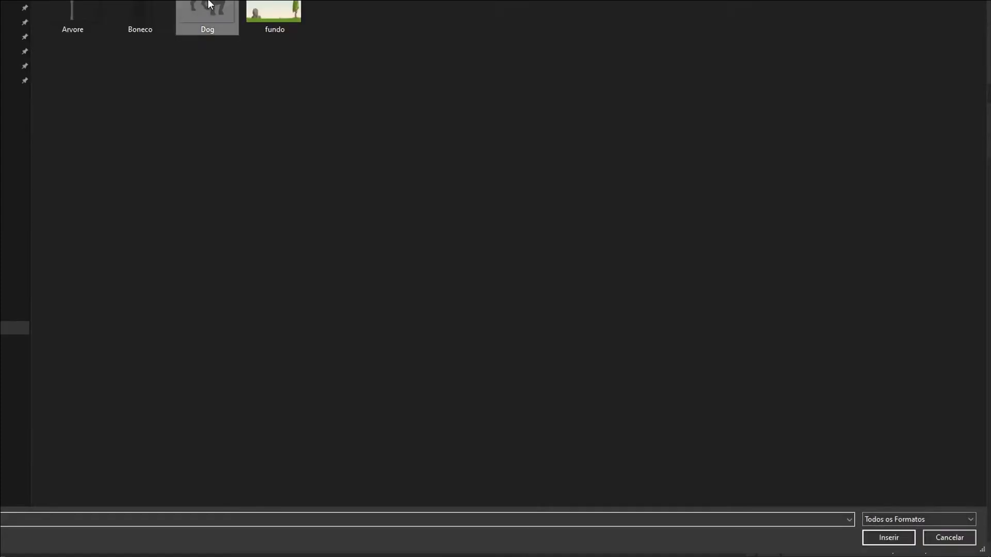
key("Escape")
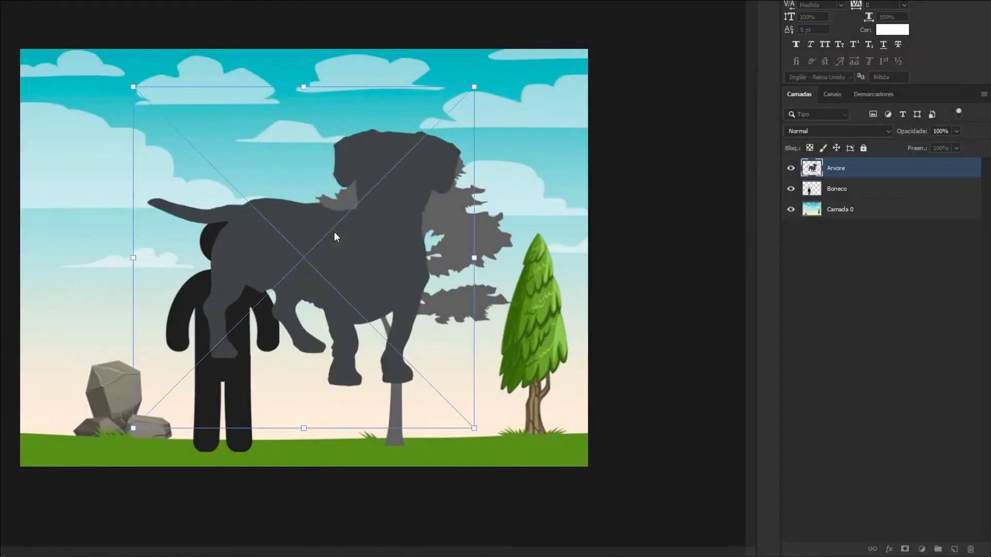
left_click_drag(135, 90, 181, 151)
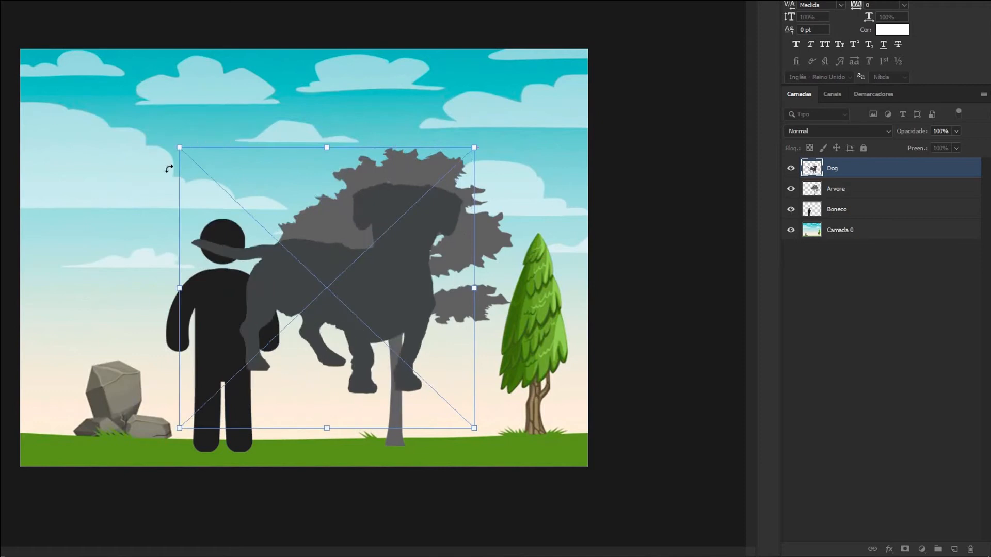
key("ctrl+z")
left_click_drag(132, 82, 311, 264)
left_click_drag(403, 303, 365, 354)
key("Return")
- Move the dog between the grey tree's trunk and the pine, and rasterize the Dog layer
left_click_drag(396, 385, 512, 383)
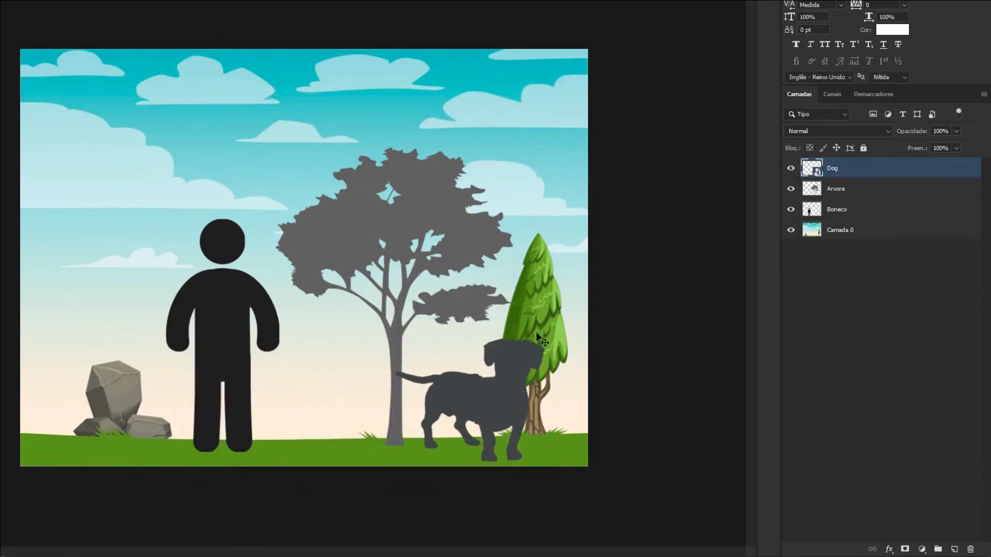
right_click(857, 172)
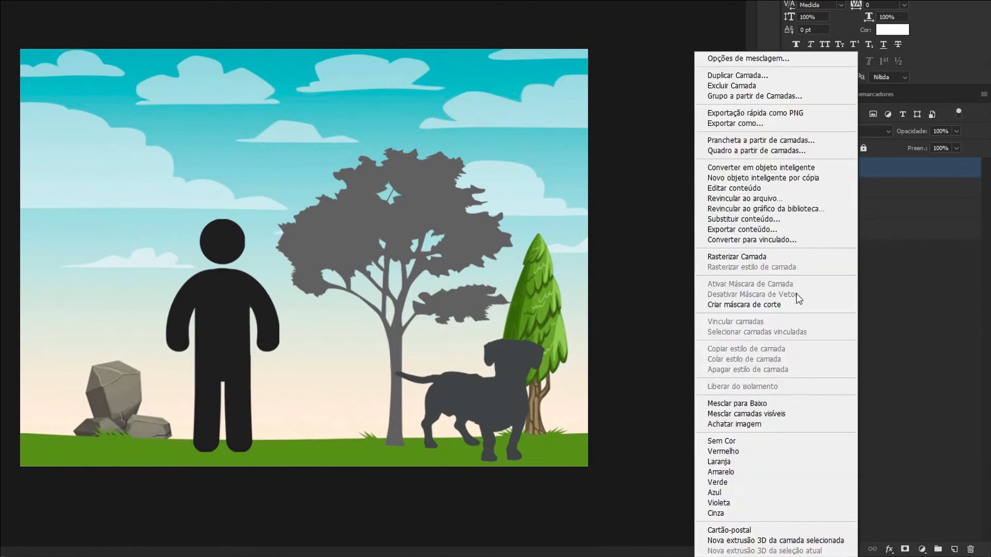
left_click(778, 257)
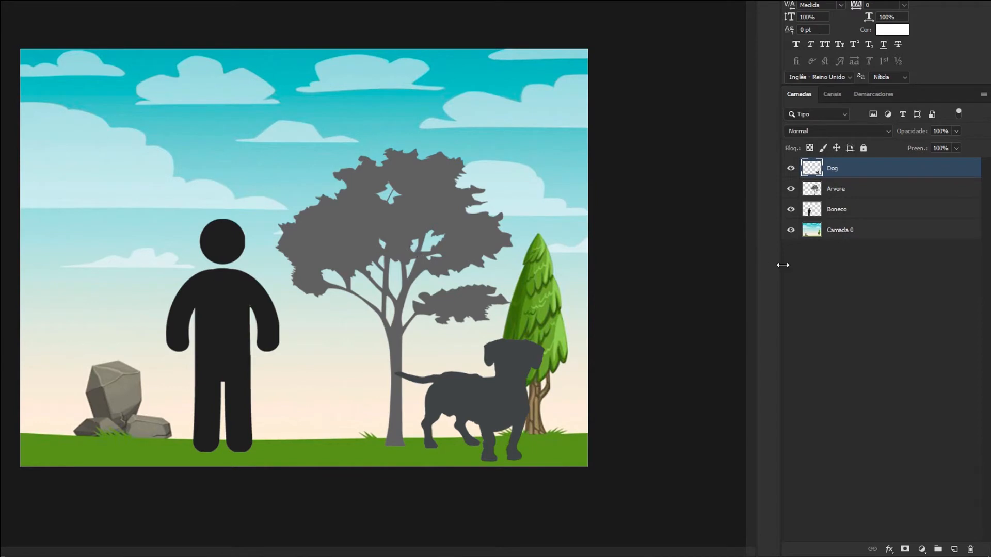
- Widen the layers area and switch the visibility of the Camada 0 background layer off and back on
left_click_drag(768, 264, 697, 269)
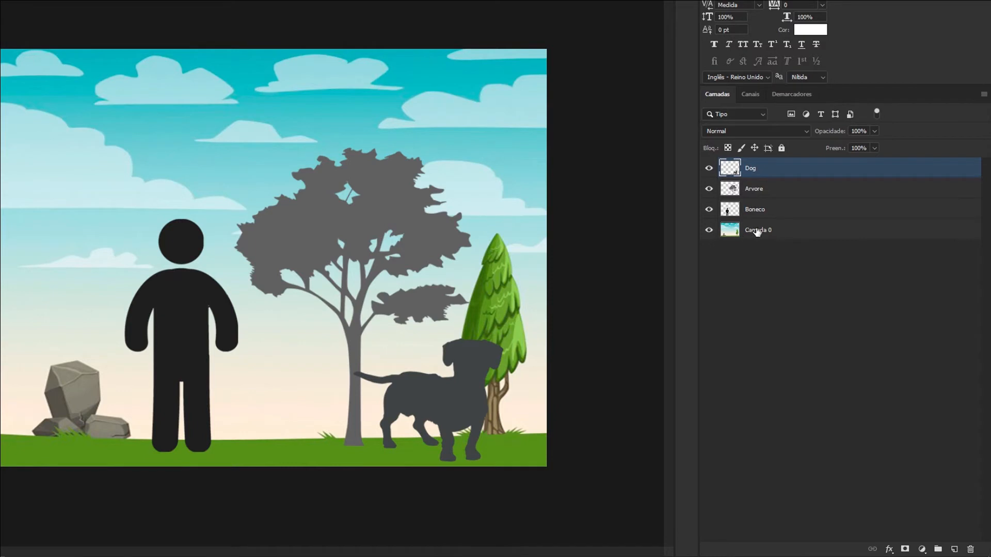
left_click(787, 231)
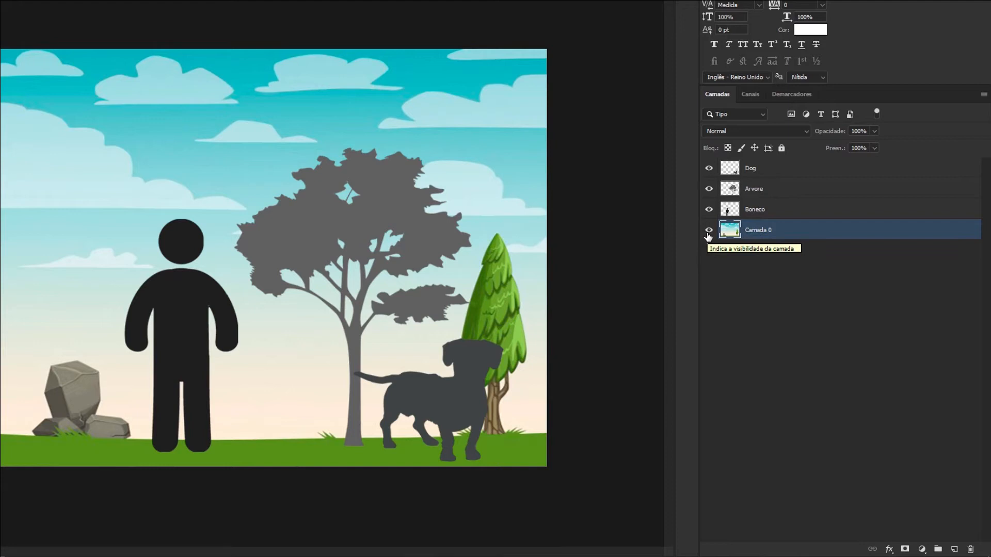
left_click(708, 235)
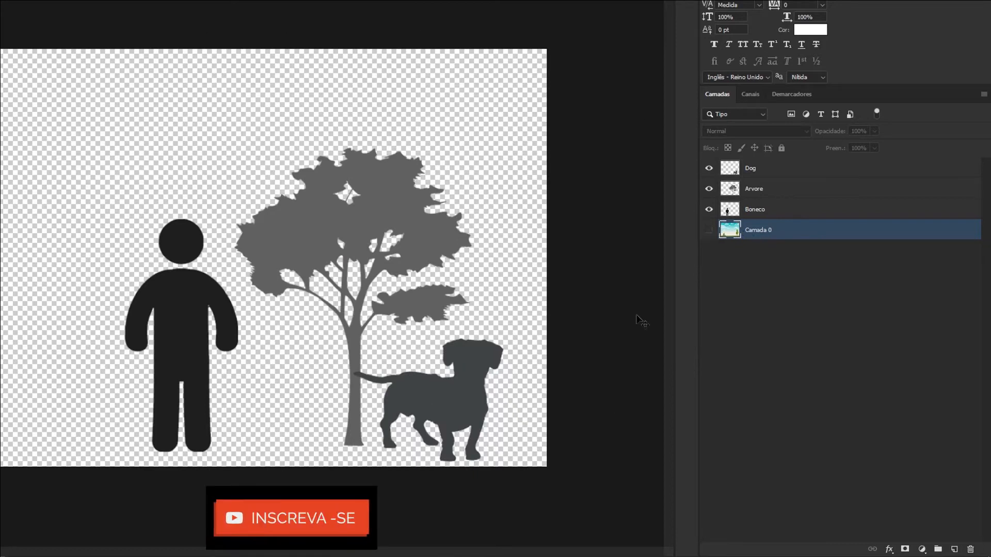
left_click(709, 230)
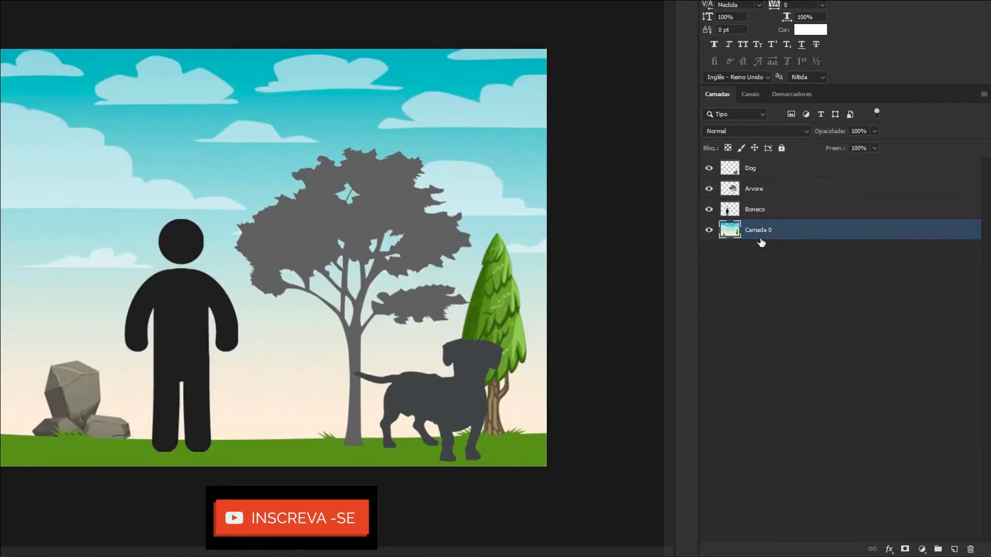
- Switch between the Boneco and Camada 0 layers, leaving Boneco as the selected layer
left_click(767, 210)
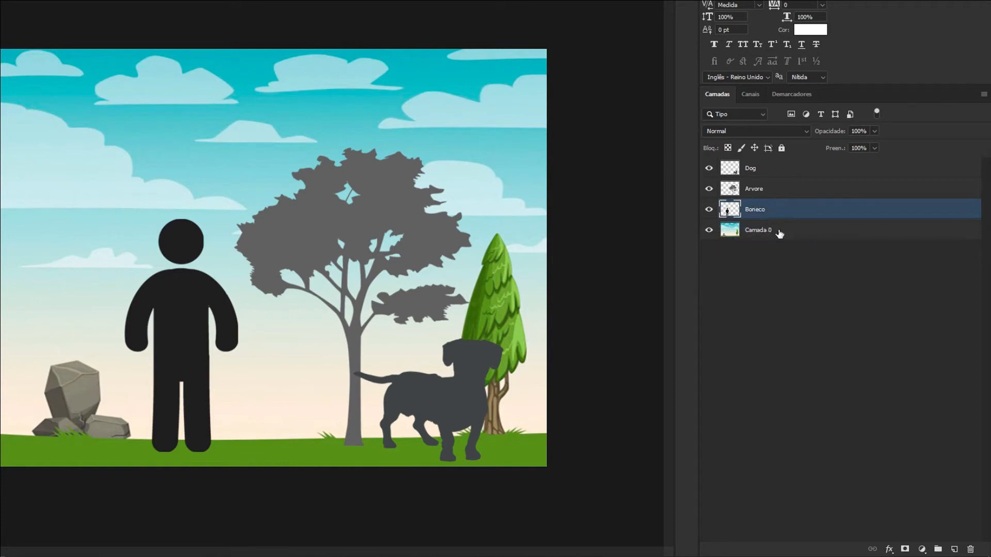
left_click(795, 235)
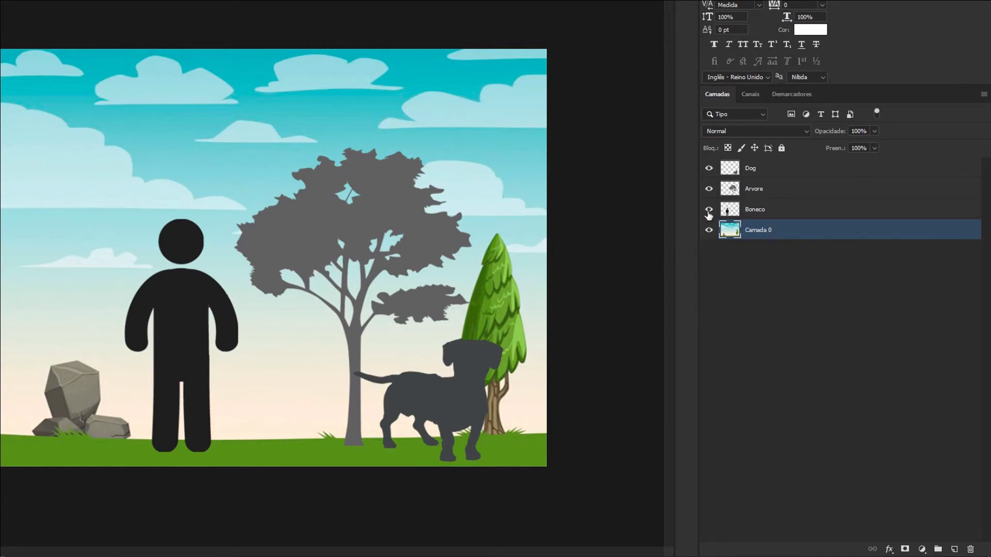
left_click(754, 211)
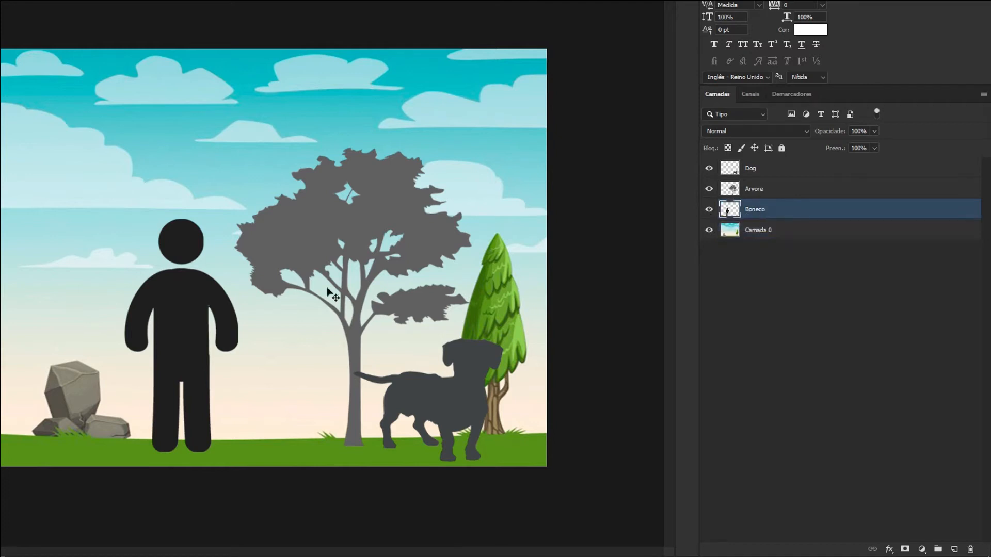
- Reposition the Boneco figure between the rocks and the grey tree, with its feet on the grass
left_click_drag(150, 330, 118, 329)
left_click(769, 234)
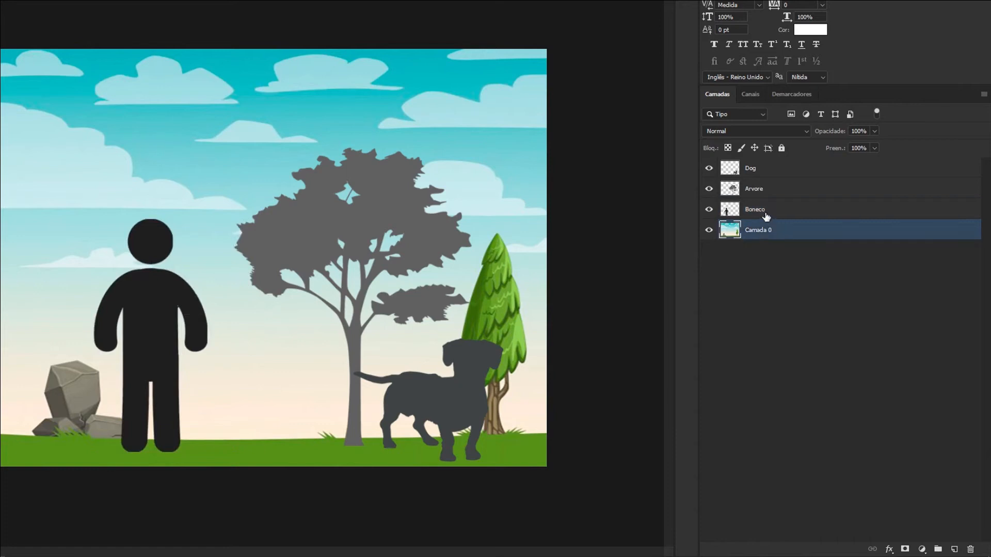
left_click(766, 214)
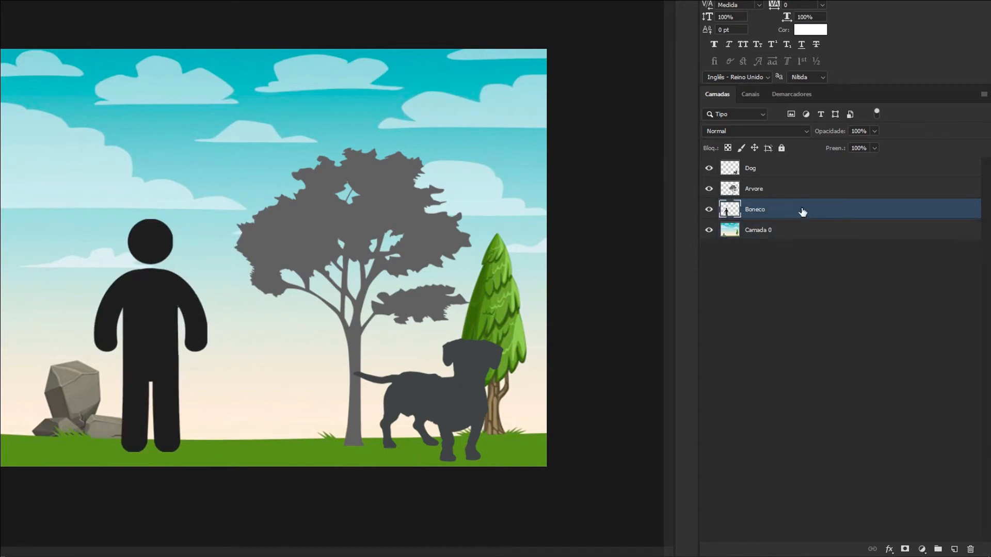
left_click_drag(176, 315, 322, 319)
left_click_drag(239, 311, 131, 318)
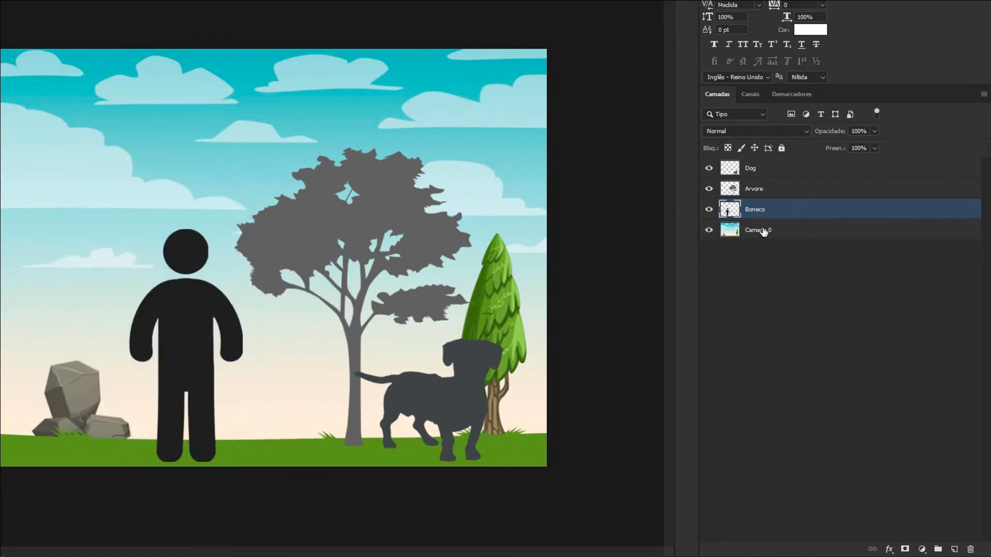
- Try shifting the Camada 0 background down and to the right, and undo the move
left_click(763, 232)
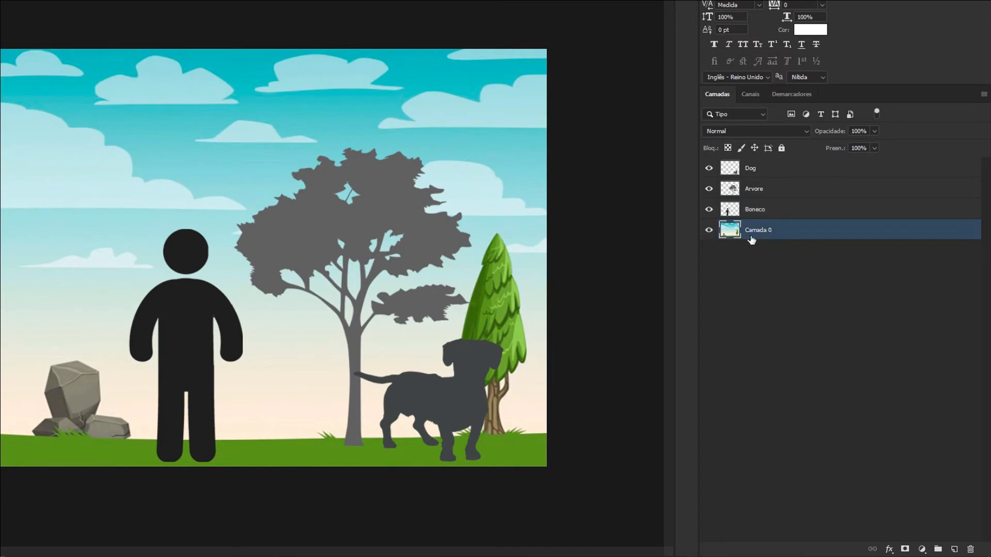
left_click_drag(332, 137, 378, 166)
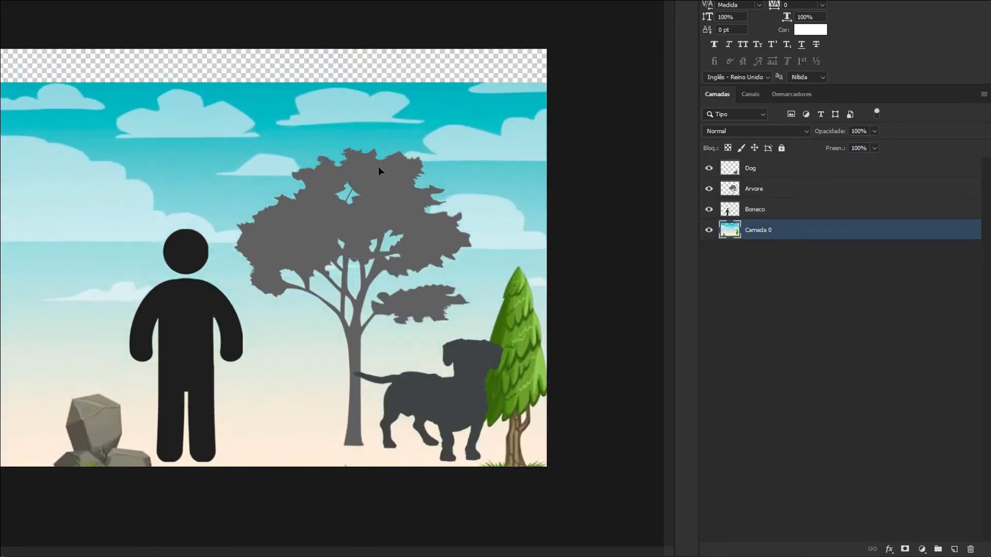
key("ctrl+z")
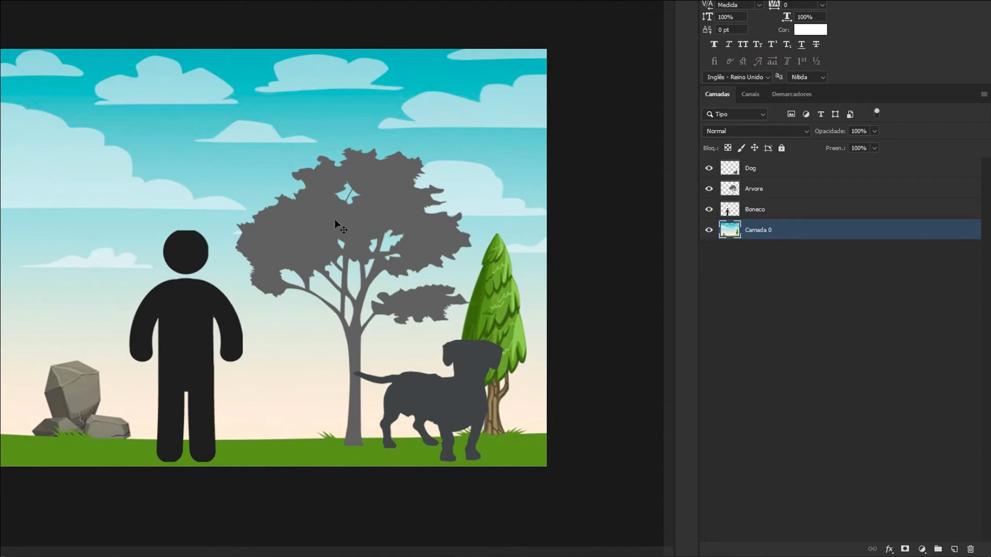
- Move the dog in front of the pine's trunk and nudge the figure slightly to the left
left_click_drag(460, 401, 486, 428)
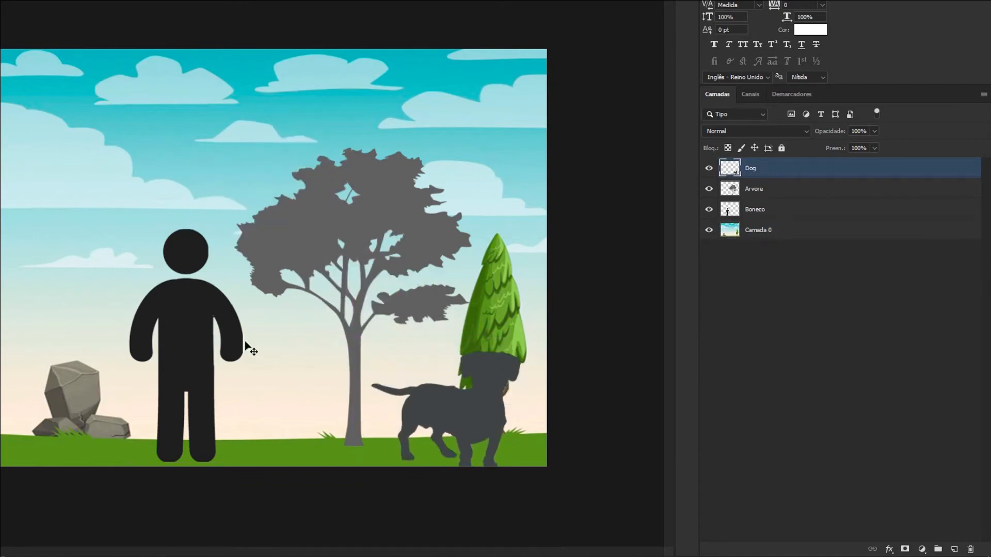
mouse_move(191, 317)
left_mouse_down()
mouse_move(44, 188)
mouse_move(187, 318)
left_mouse_up()
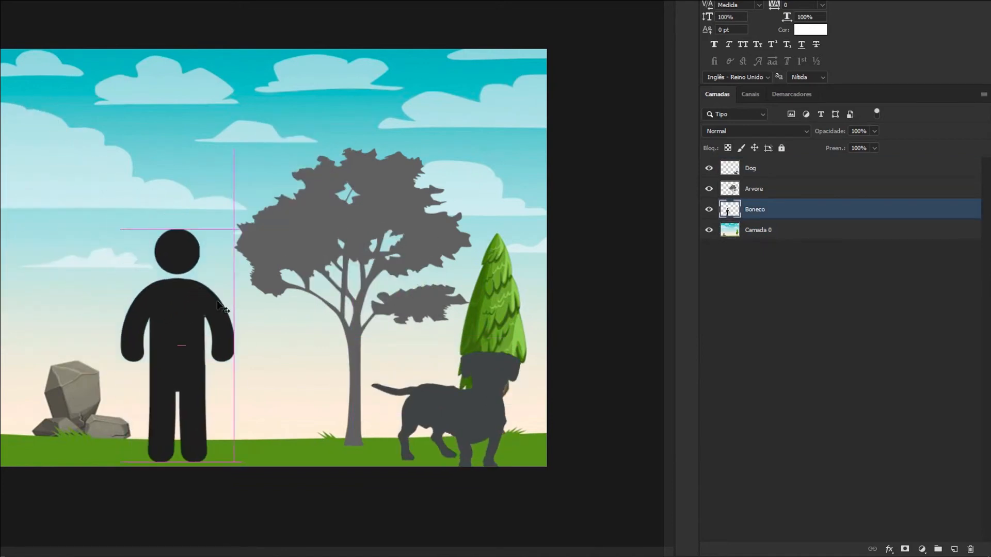
mouse_move(215, 153)
left_mouse_down()
mouse_move(136, 139)
mouse_move(222, 160)
mouse_move(235, 157)
mouse_move(228, 142)
mouse_move(196, 159)
mouse_move(221, 155)
left_mouse_up()
mouse_move(500, 161)
left_mouse_down()
mouse_move(511, 150)
mouse_move(442, 159)
mouse_move(515, 149)
mouse_move(505, 160)
left_mouse_up()
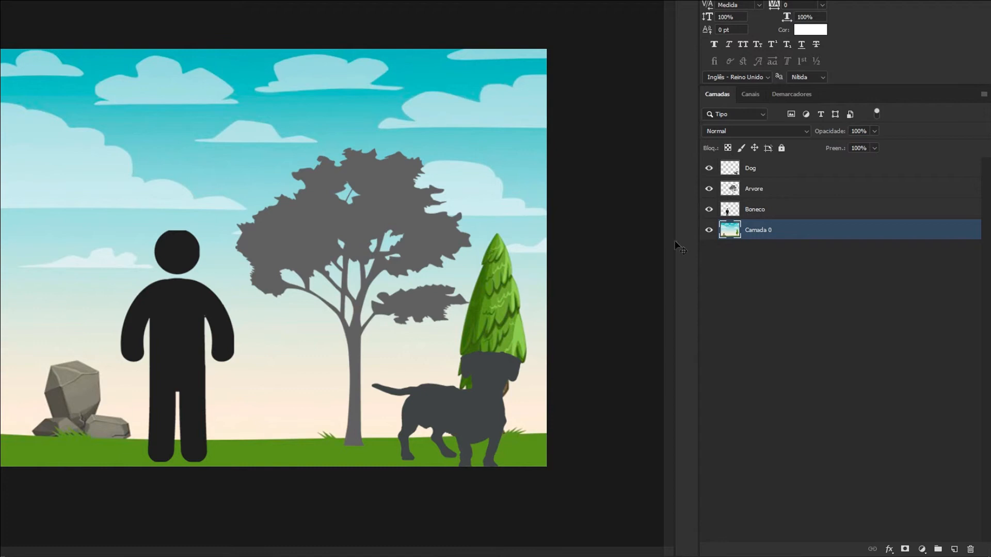
- Move the grey tree on the Arvore layer in front of the figure
left_click(777, 213)
left_click(787, 195)
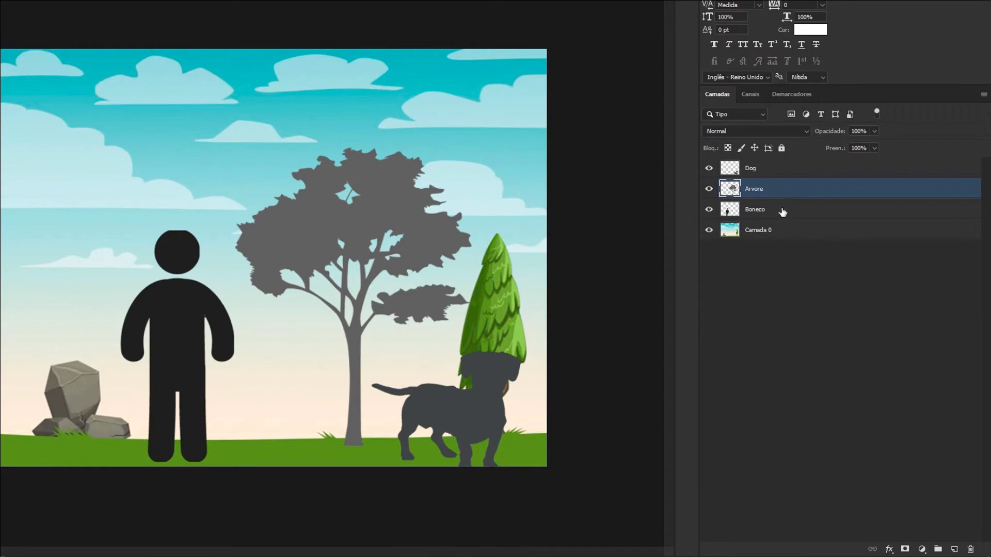
left_click(779, 212)
left_click(328, 239)
left_click_drag(327, 239, 194, 256)
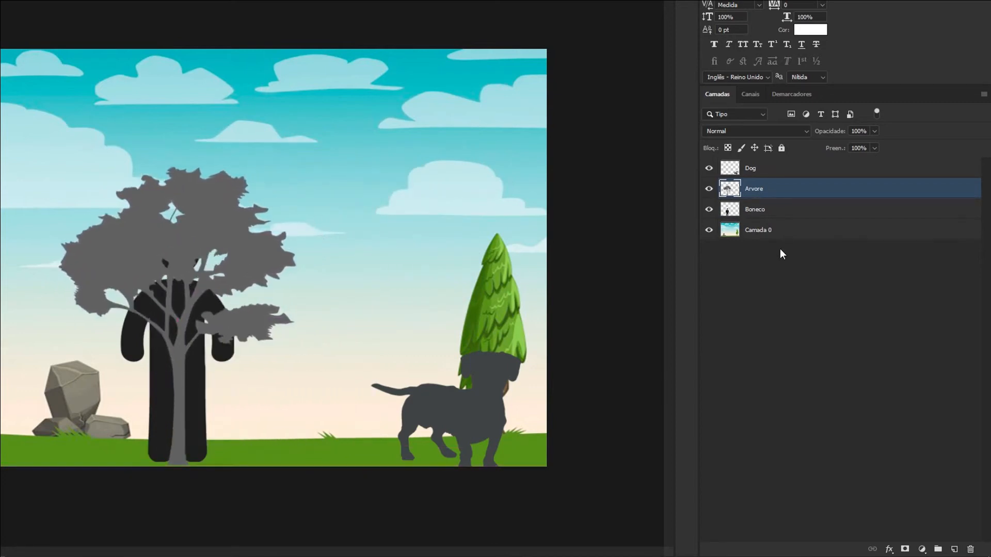
- Reorder the Dog layer below Boneco and place the dog behind the figure and the grey tree
left_click(787, 171)
left_click_drag(489, 402, 399, 370)
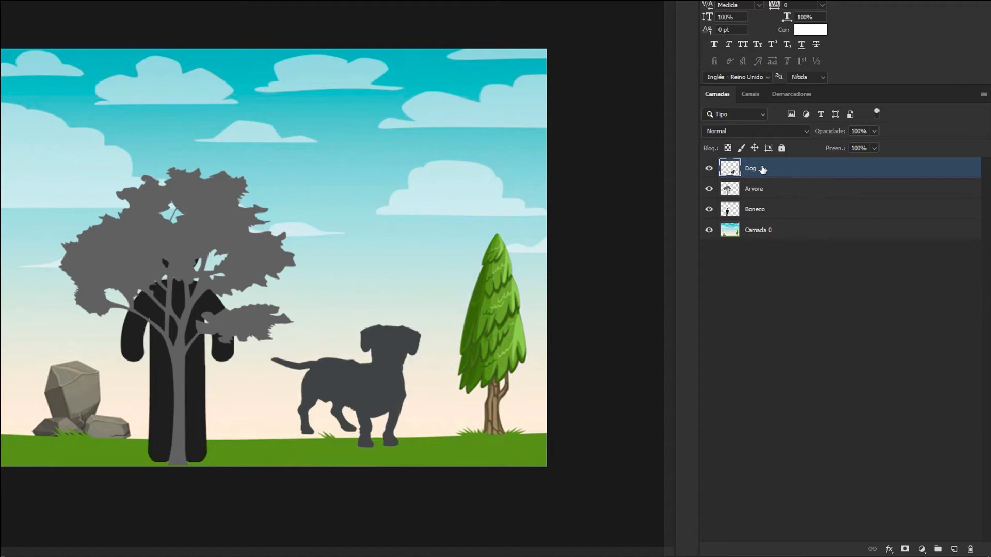
left_click_drag(817, 174, 783, 213)
left_click_drag(375, 379, 220, 373)
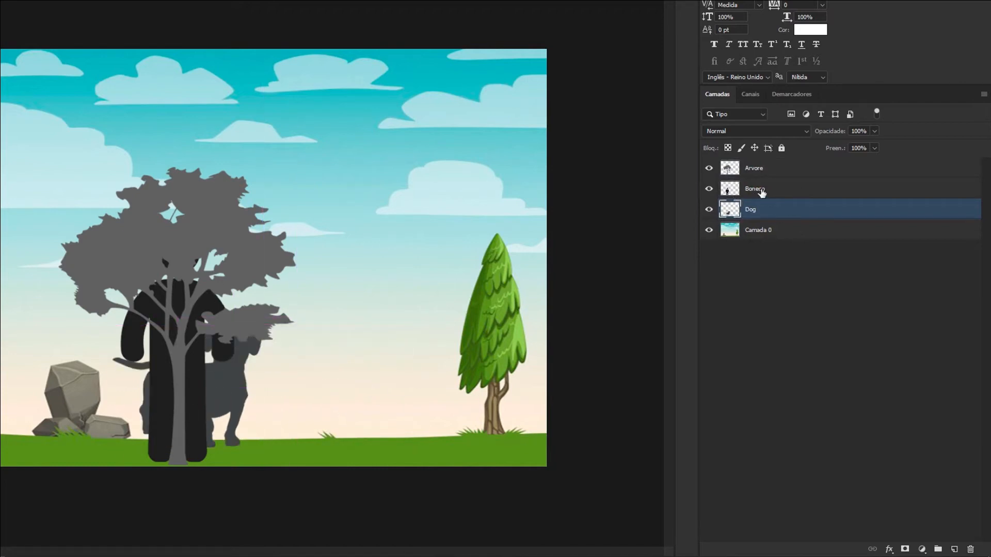
- Select the Boneco and Arvore layers in turn, and reorder the Dog layer between Arvore and Boneco
left_click(761, 192)
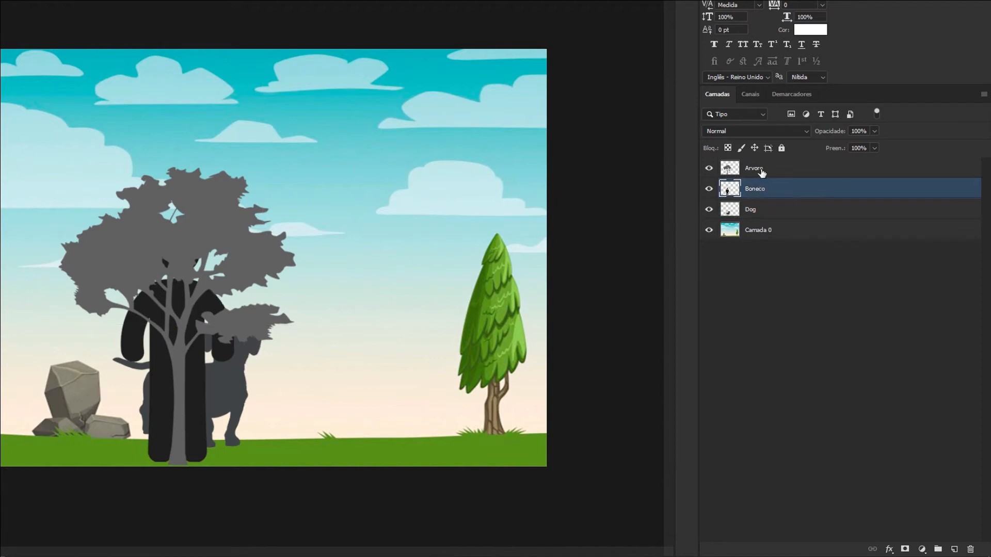
left_click(763, 172)
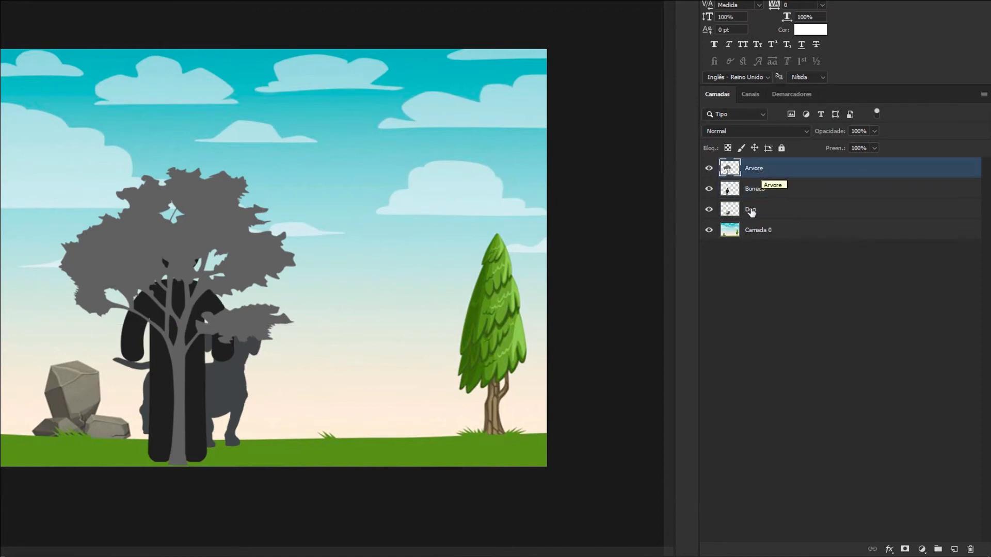
left_click(770, 211)
left_click_drag(770, 212, 770, 181)
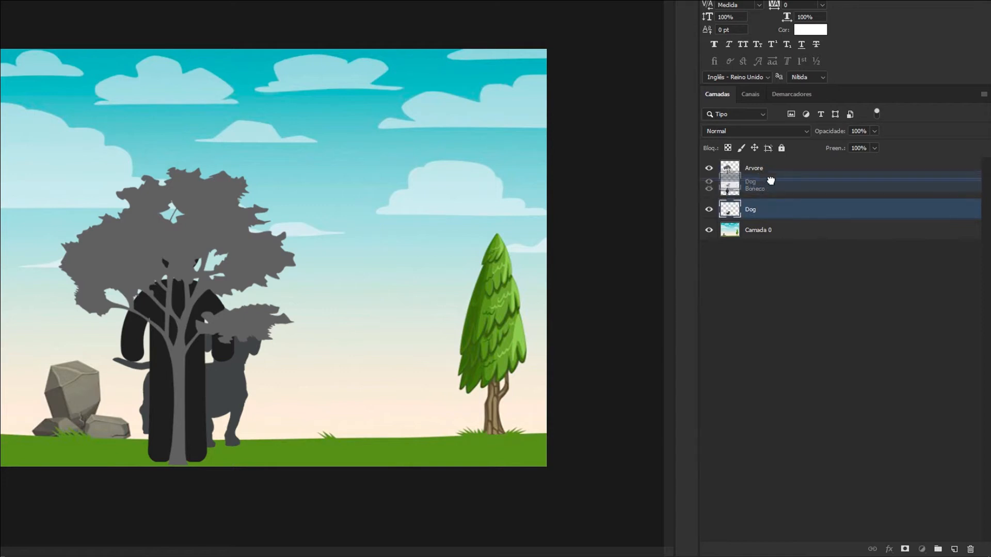
mouse_move(770, 181)
left_mouse_down()
mouse_move(769, 196)
mouse_move(773, 181)
left_mouse_up()
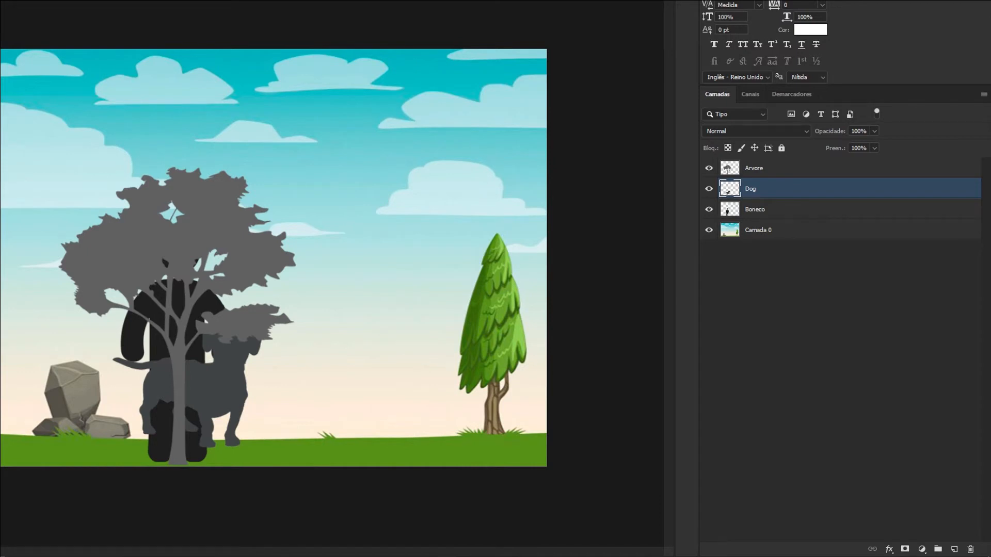
- Set the foreground colour to green #288017 and fill the tree on the Arvore layer with it
left_click(114, 265)
left_click_drag(62, 207, 75, 234)
left_click(231, 152)
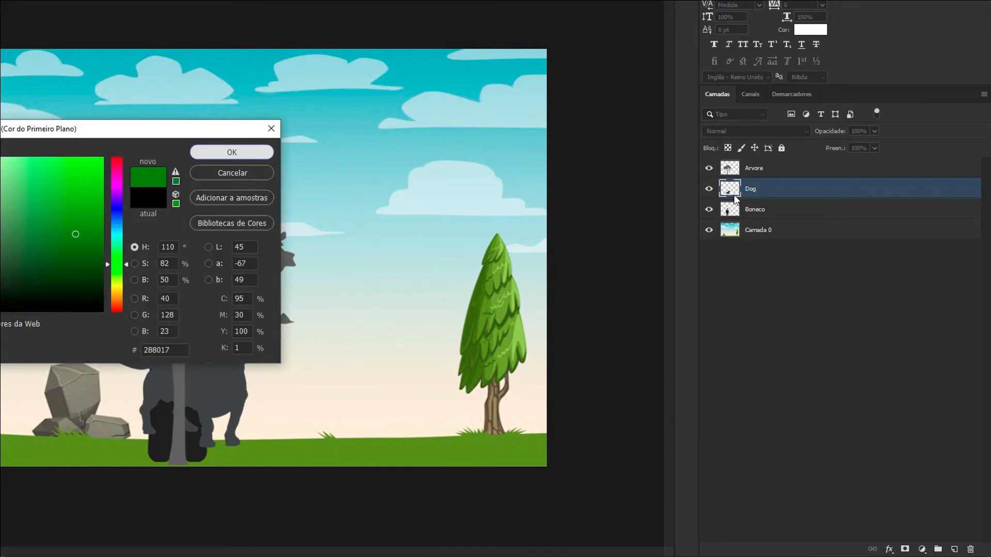
left_click(776, 168)
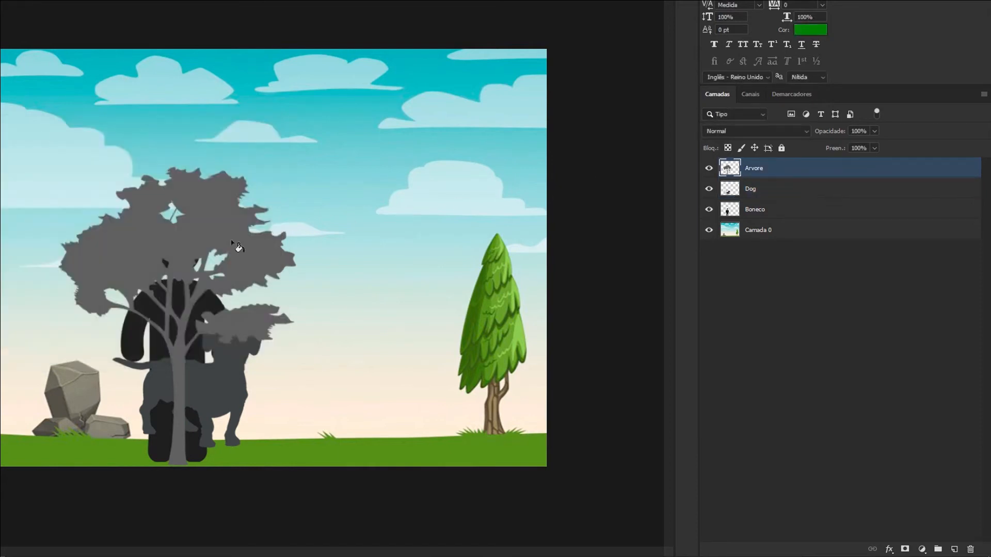
left_click(226, 240)
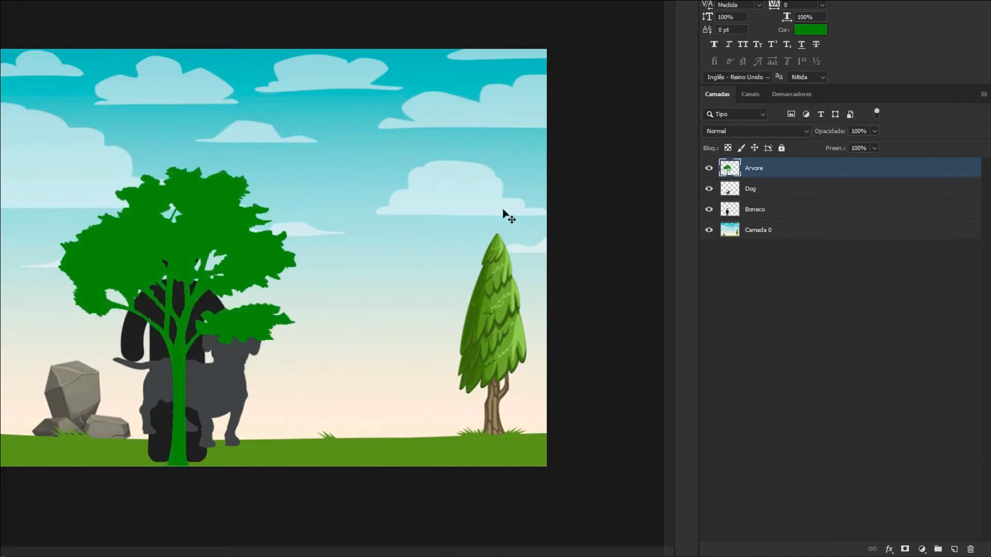
- Set the foreground colour to blue #1581c6 and fill the Boneco figure's body and head with it
left_click(783, 191)
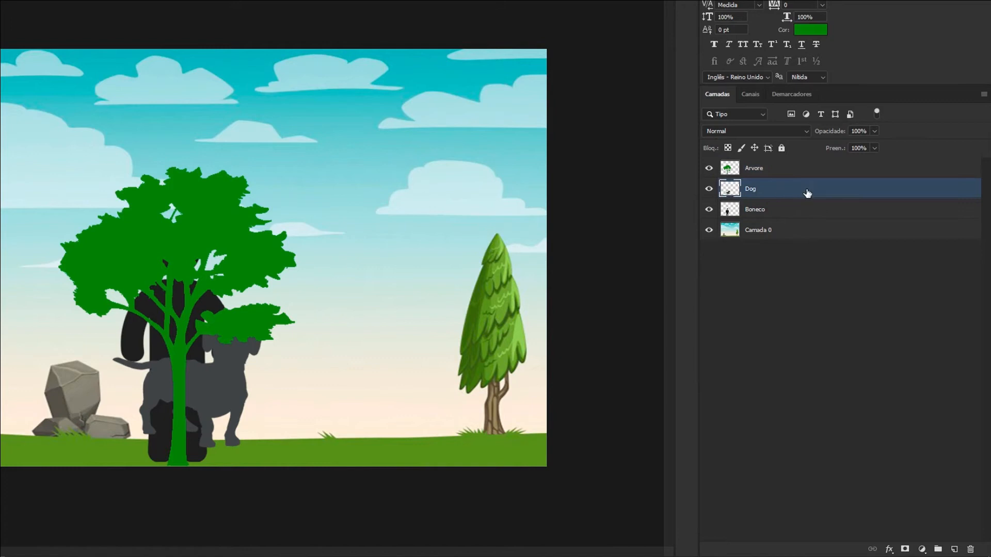
left_click(791, 216)
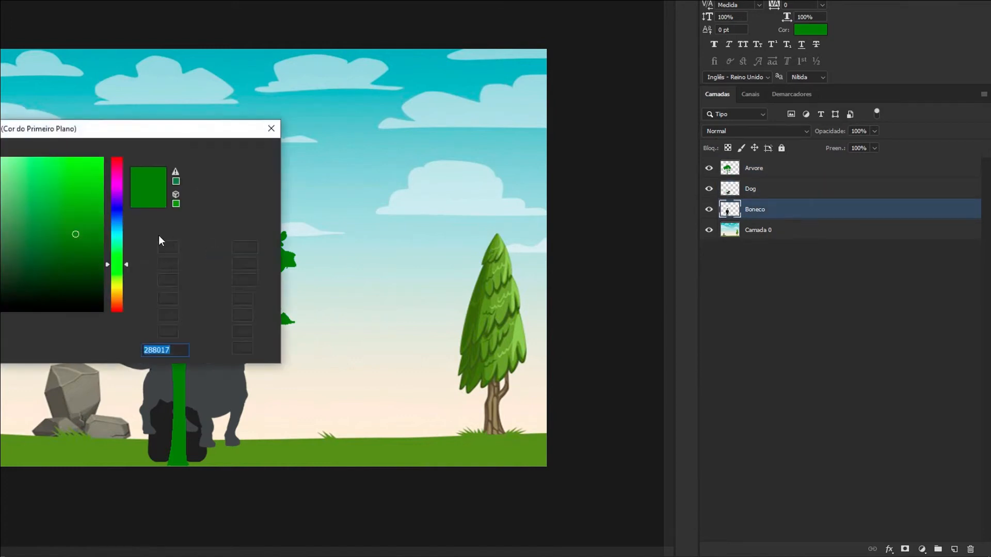
type("175780")
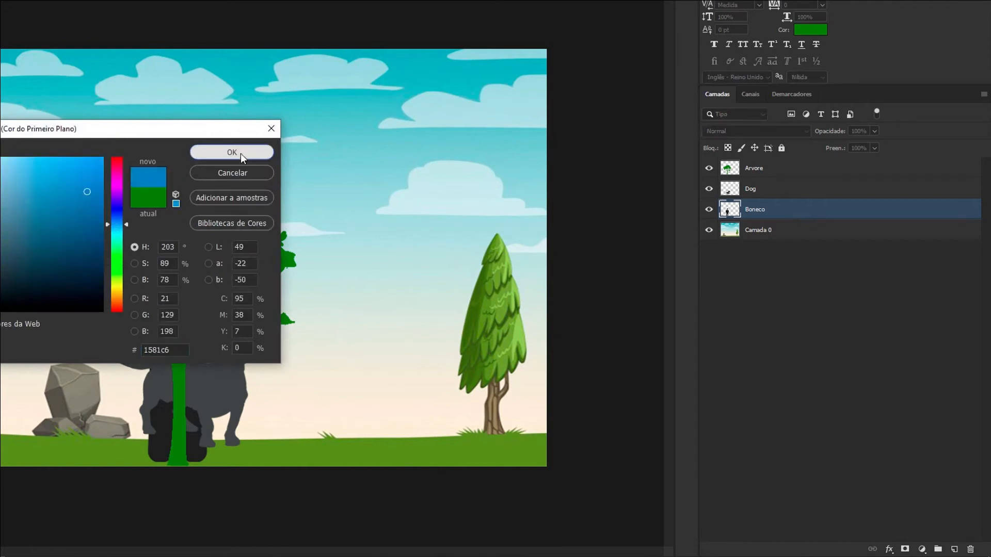
left_click(240, 154)
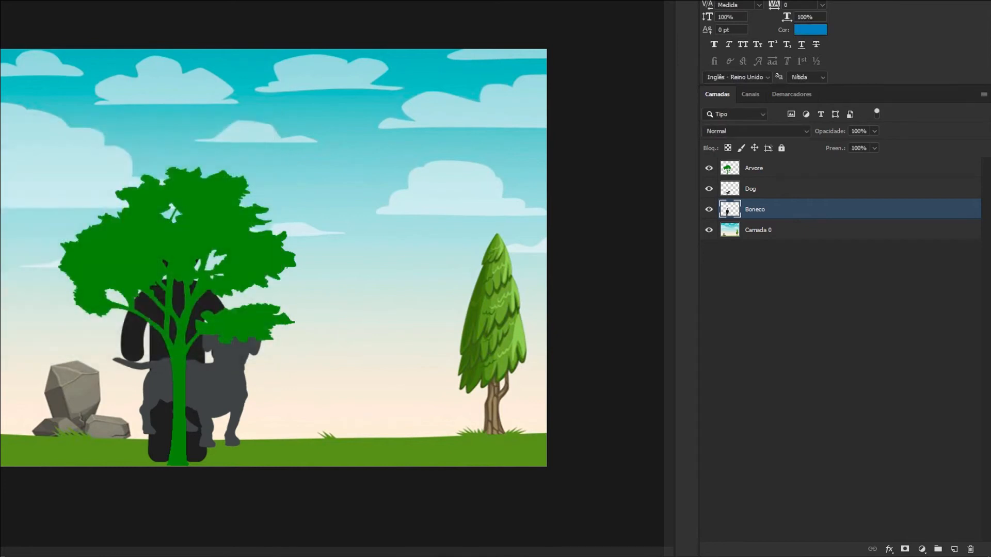
left_click(158, 350)
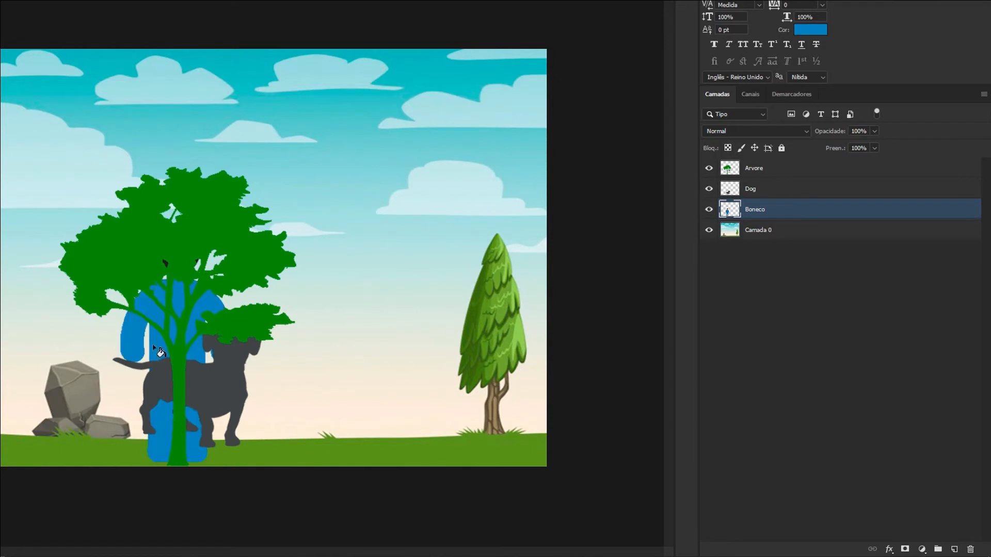
left_click(165, 261)
- Bring the Camada 0 background layer above all other layers and return it to the bottom of the stack
left_click(765, 173)
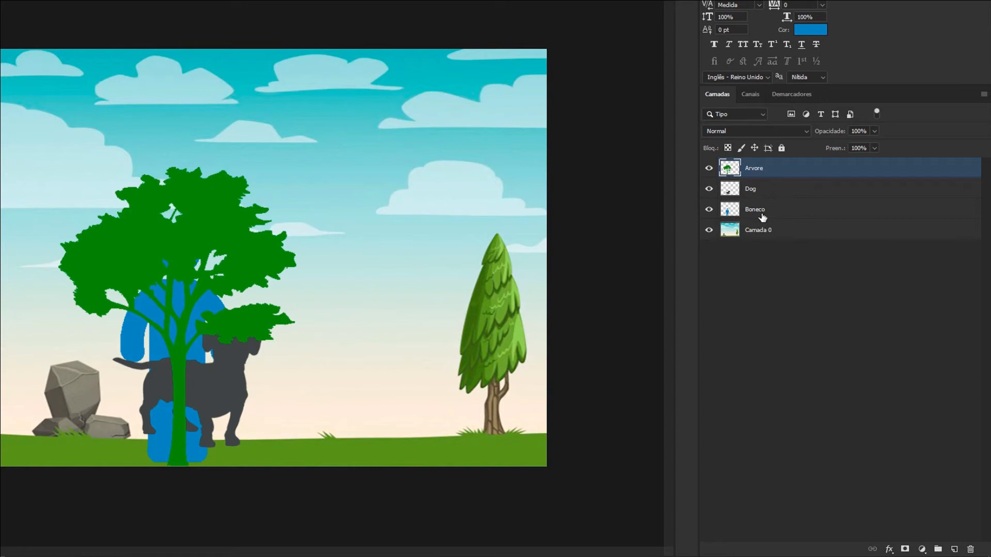
left_click_drag(830, 235, 815, 160)
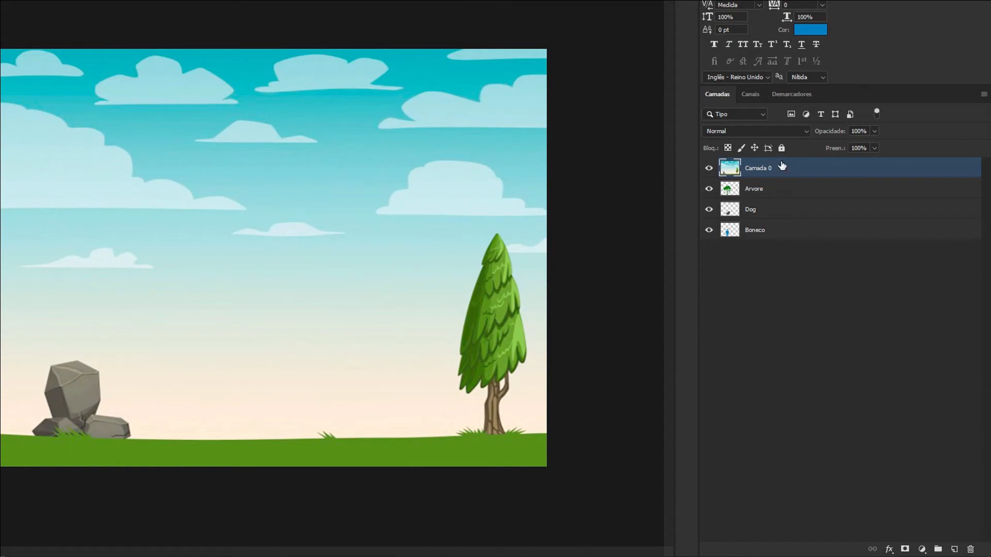
left_click_drag(796, 166, 785, 256)
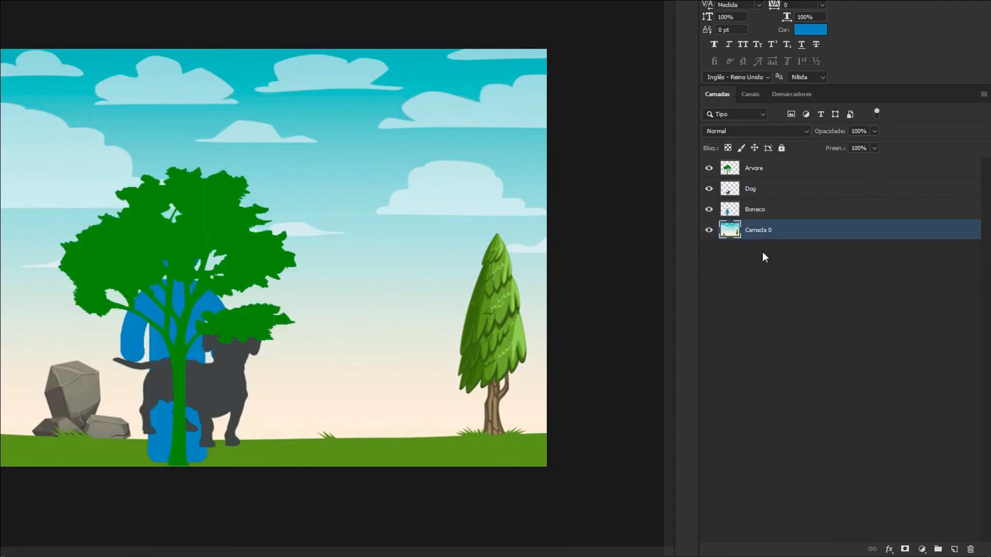
- Move the green tree over to the pine and place the blue figure partly behind it
left_click(766, 169)
left_click_drag(196, 258, 420, 239)
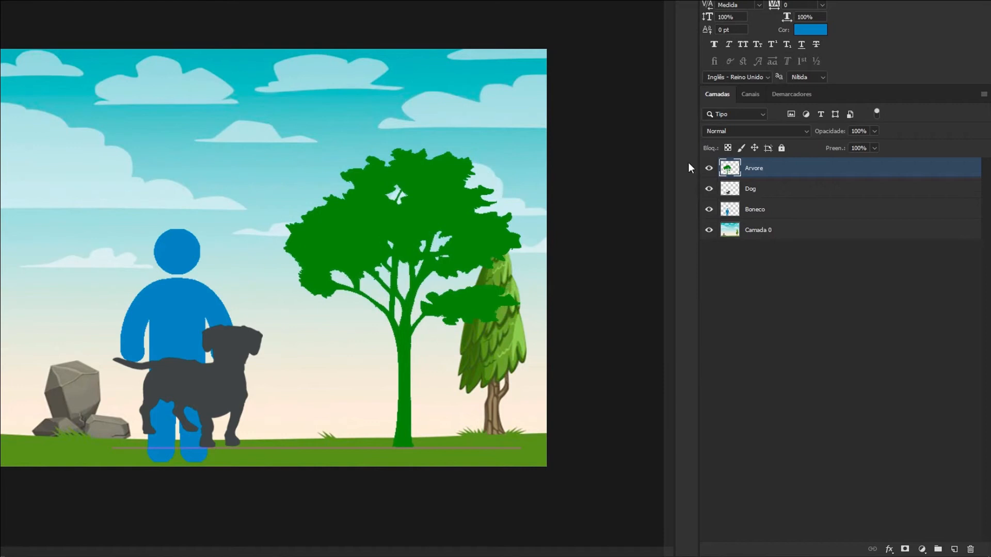
left_click(774, 210)
left_click_drag(168, 289, 342, 290)
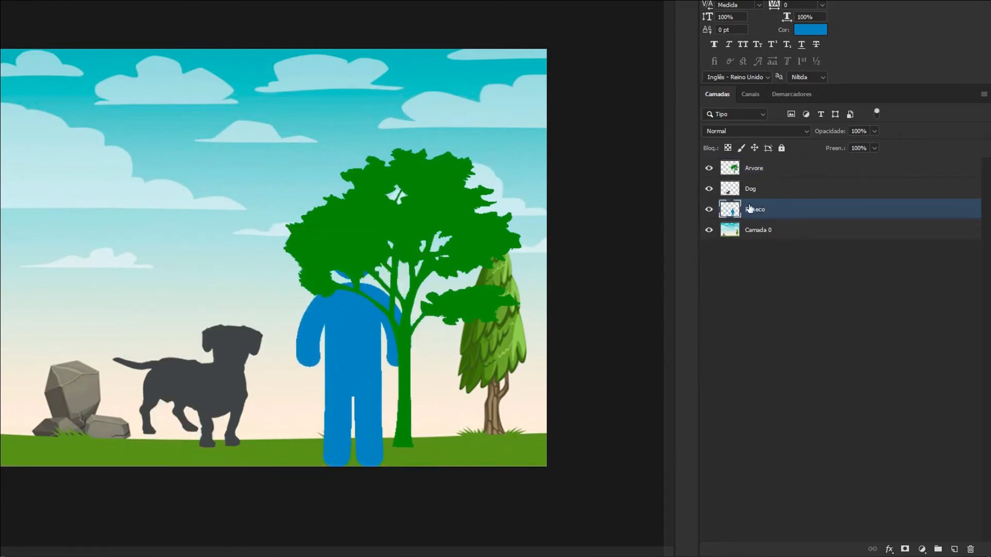
- Move the dog on the Dog layer in front of the rocks, with its feet on the grass
left_click(779, 189)
left_click_drag(195, 391, 145, 350)
left_click(756, 230)
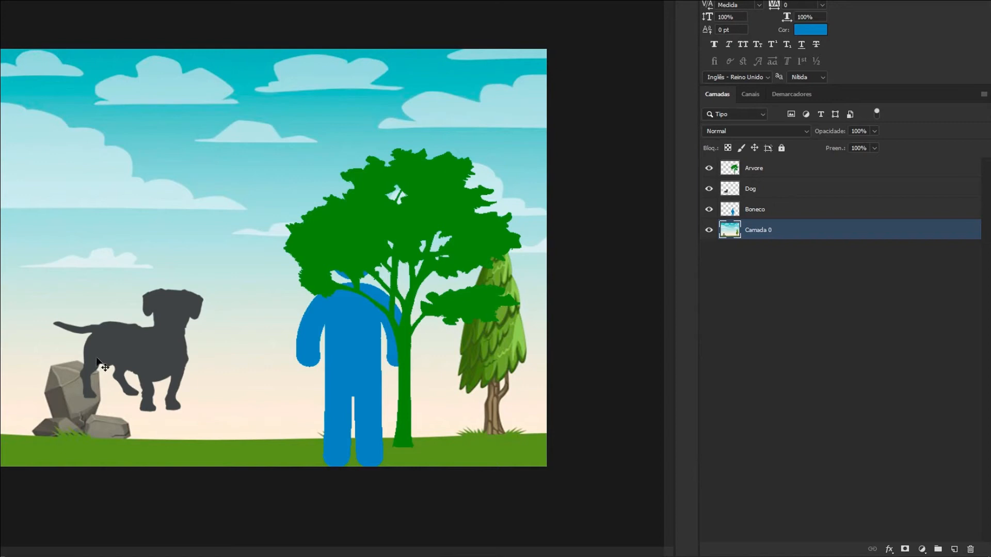
left_click(728, 197)
left_click_drag(91, 342, 63, 379)
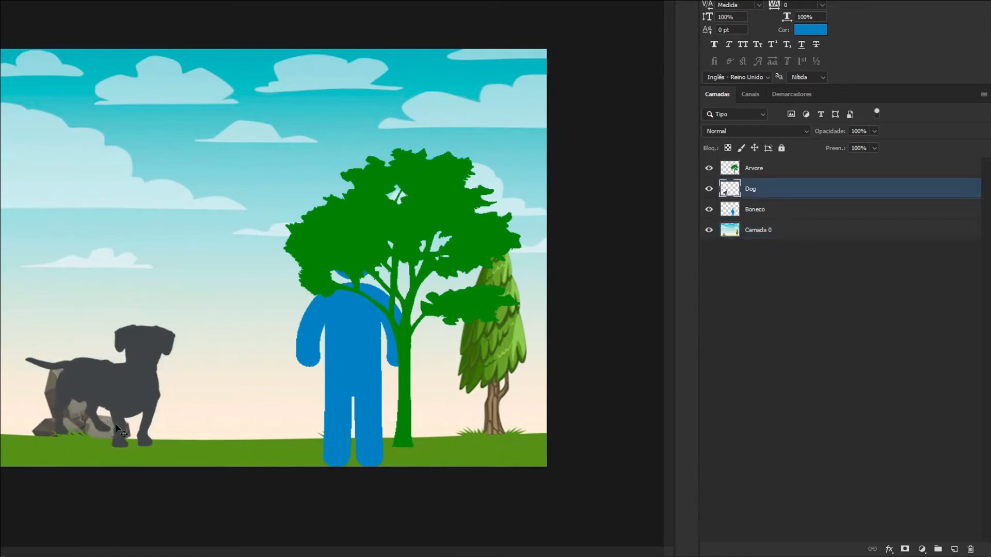
- Select the Camada 0 layer, and move the dog away to the figure and back to the rocks
left_click(777, 233)
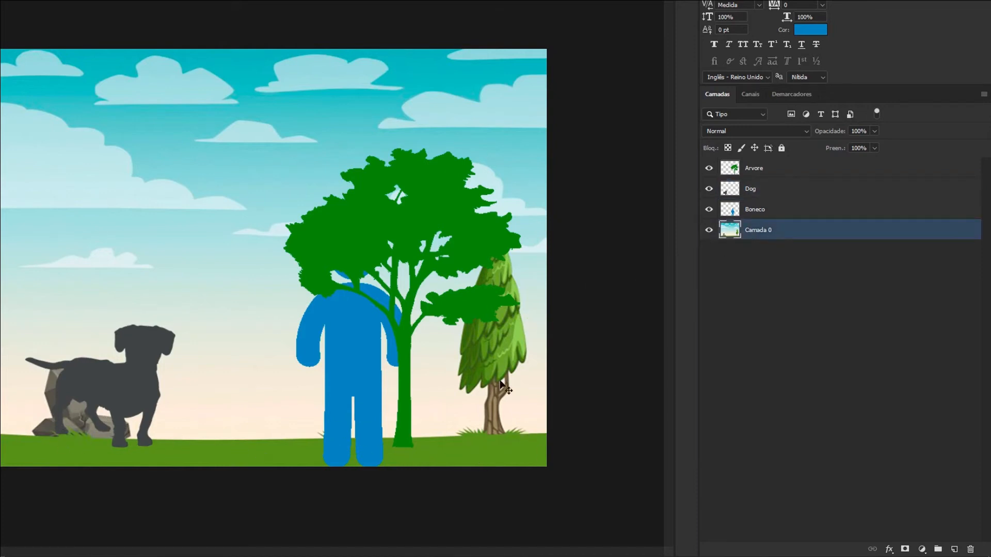
left_click_drag(177, 367, 341, 331)
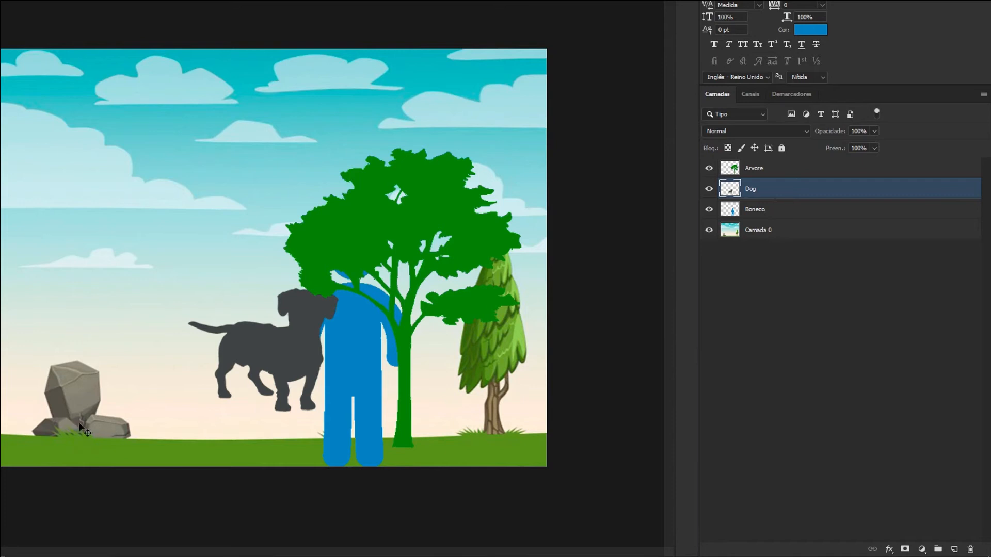
left_click_drag(279, 361, 147, 406)
- Move the blue figure beside the rocks, reorder Boneco above Dog, and restore the Dog layer above Boneco
left_click_drag(343, 369, 238, 343)
left_click_drag(846, 212, 833, 187)
left_click_drag(258, 314, 190, 316)
left_click_drag(793, 214, 790, 179)
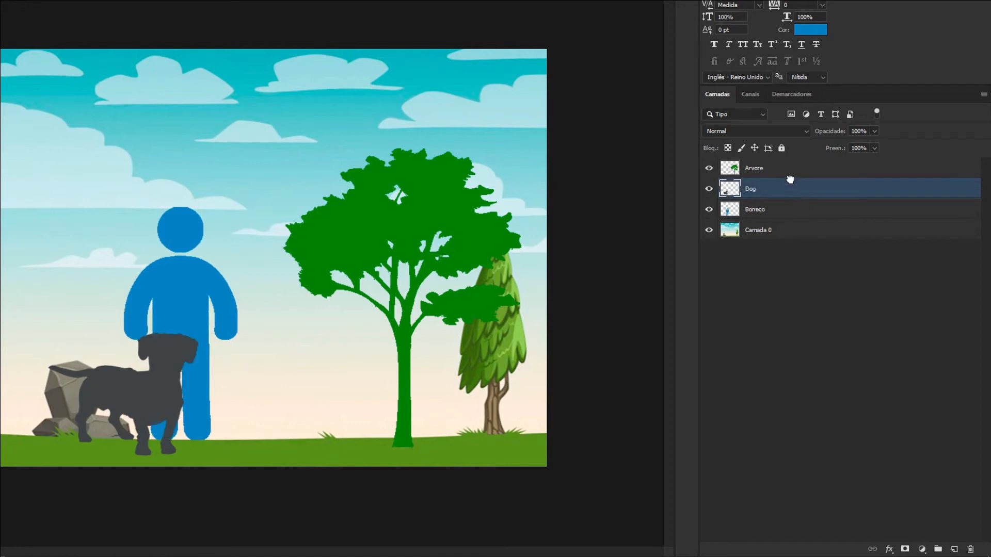
- Move the green tree over the figure and dog, and place the Arvore layer between Boneco and Camada 0
left_click(831, 168)
left_click_drag(414, 176, 183, 184)
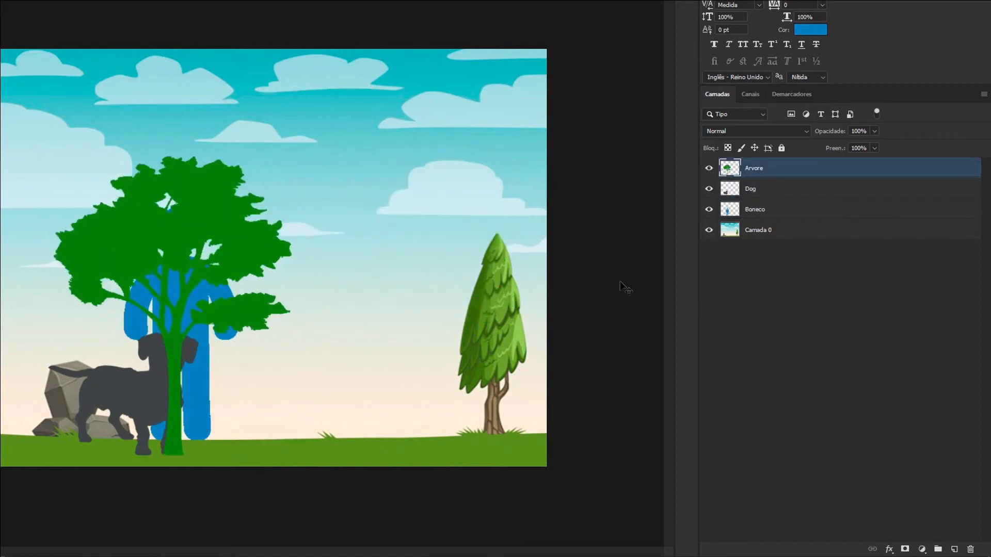
left_click_drag(788, 176, 775, 225)
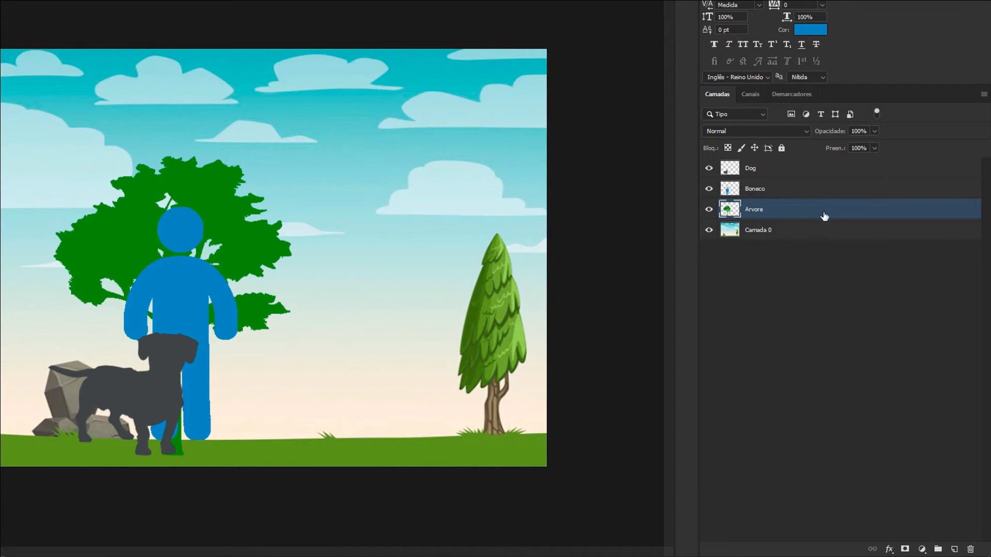
- Rename the Dog layer as Bob and give the Boneco layer a person's first name
left_click(752, 171)
double_click(753, 170)
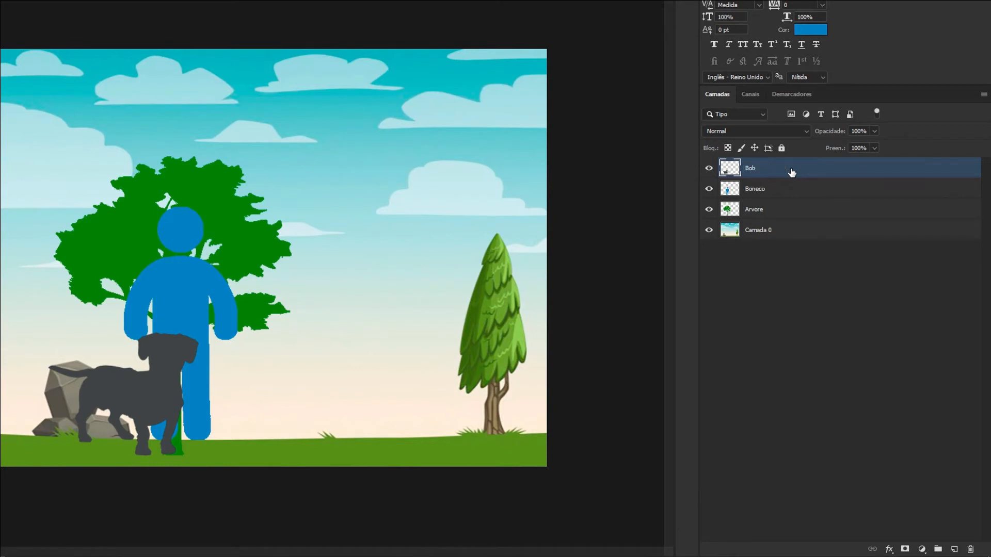
double_click(757, 188)
type("Paulo")
key("Return")
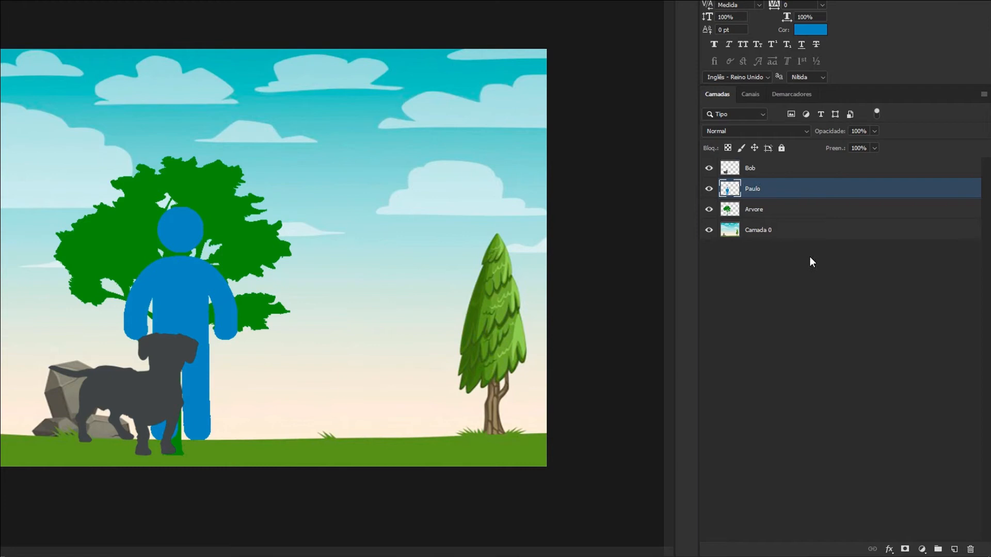
- Deselect all layers and enlarge the layer thumbnails to medium (Miniaturas Médias) and on to large size
left_click(761, 259)
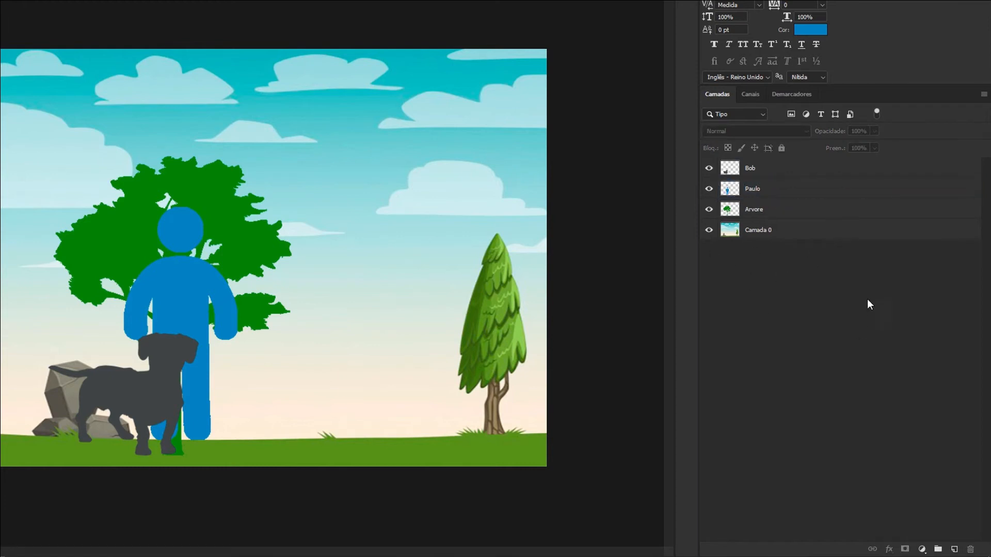
right_click(773, 272)
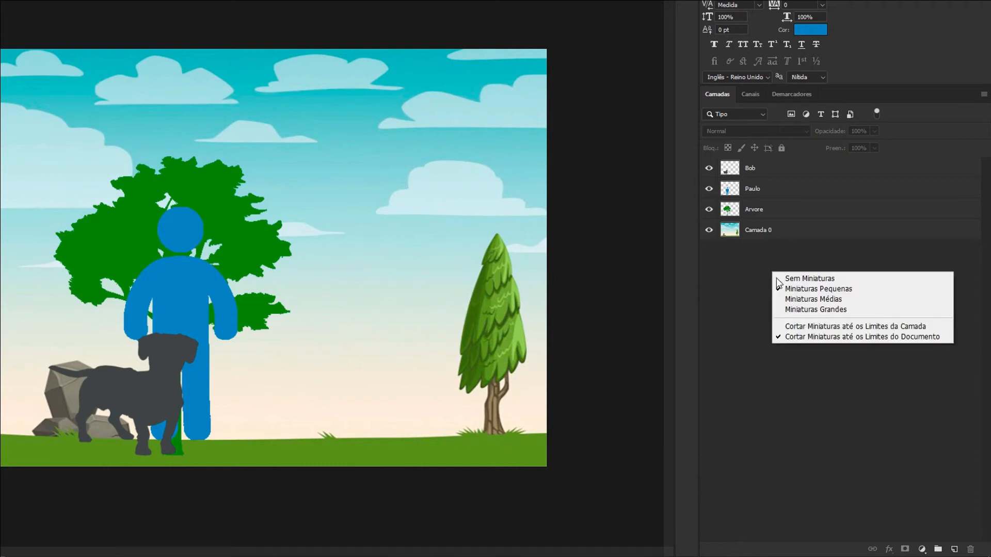
left_click(806, 299)
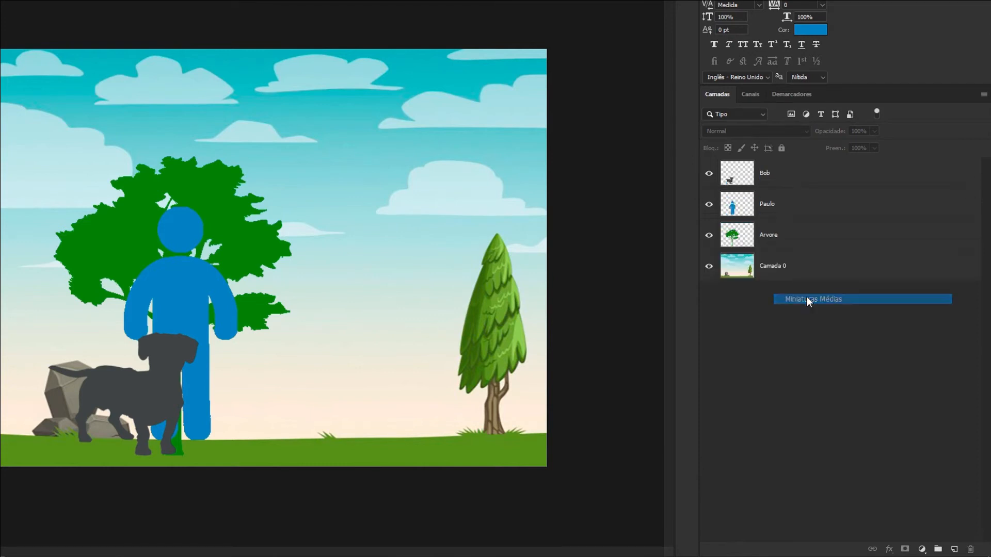
right_click(760, 311)
left_click(778, 349)
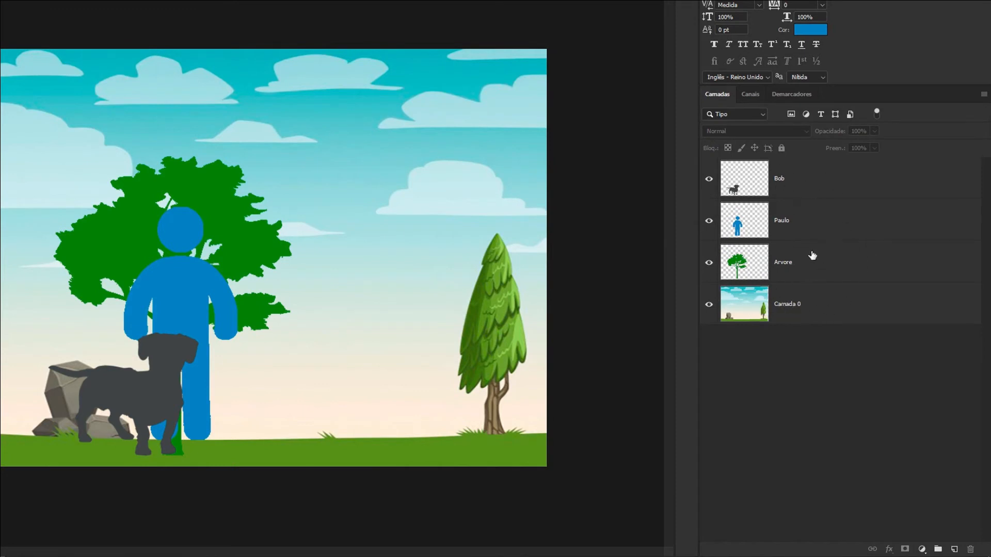
- Crop the layer thumbnails to the layer bounds (Cortar Miniaturas até os Limites da Camada)
right_click(765, 339)
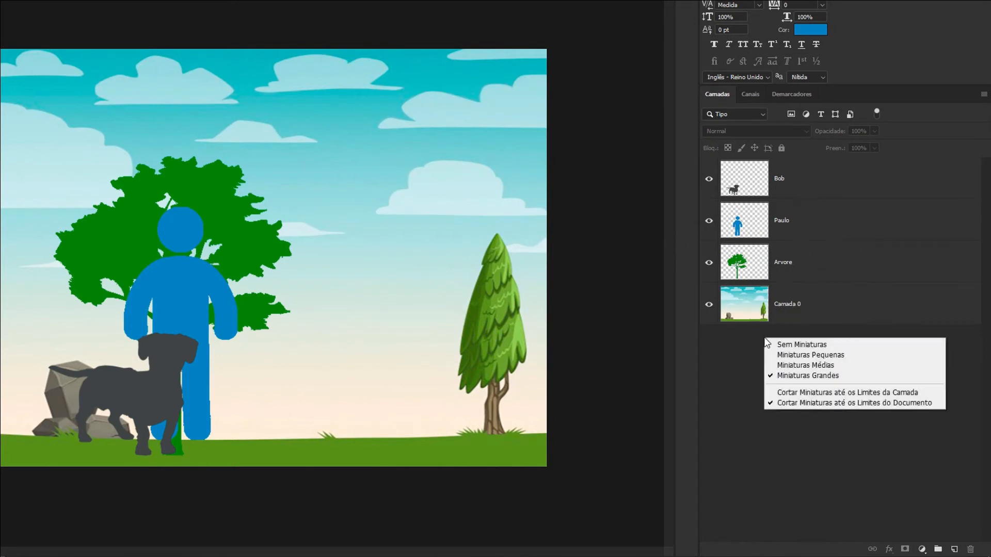
left_click(791, 393)
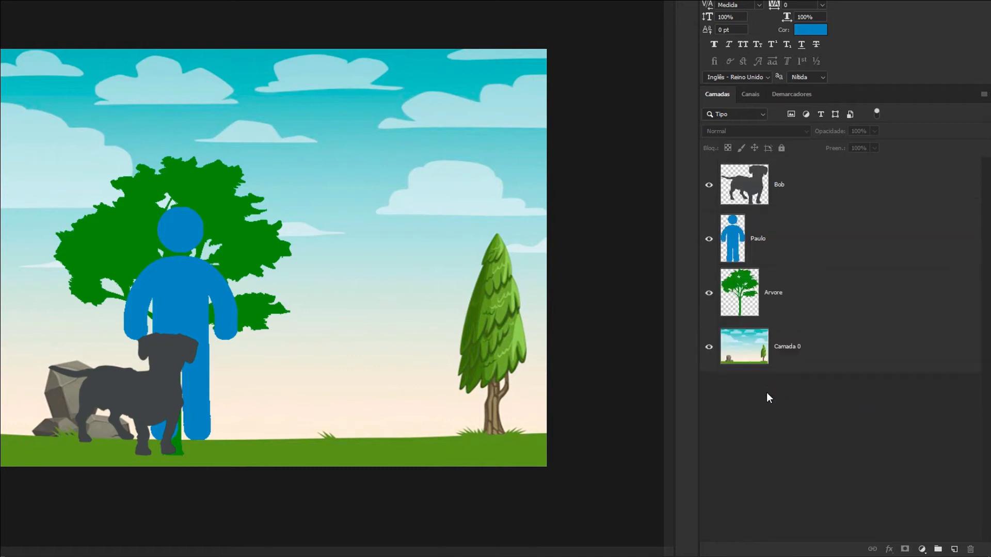
right_click(766, 392)
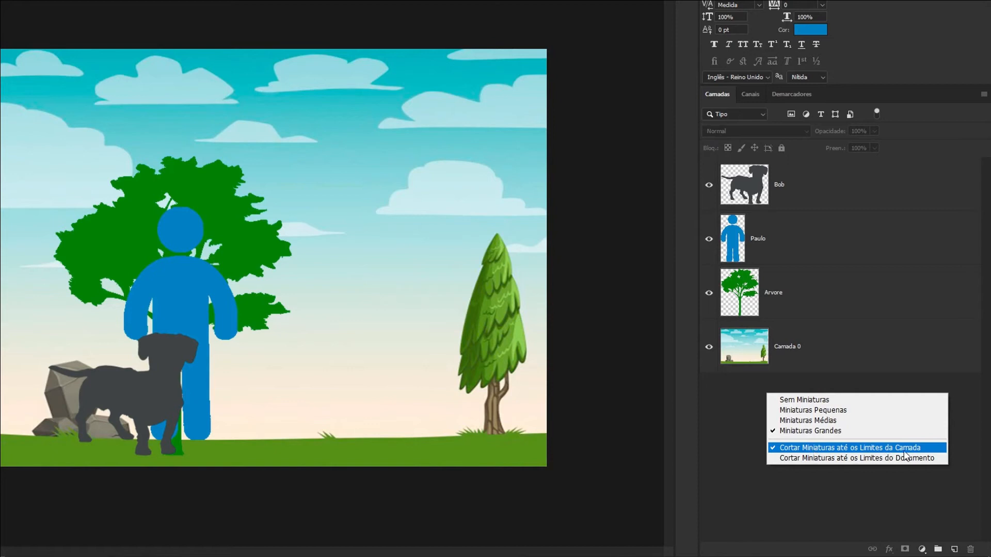
left_click(758, 431)
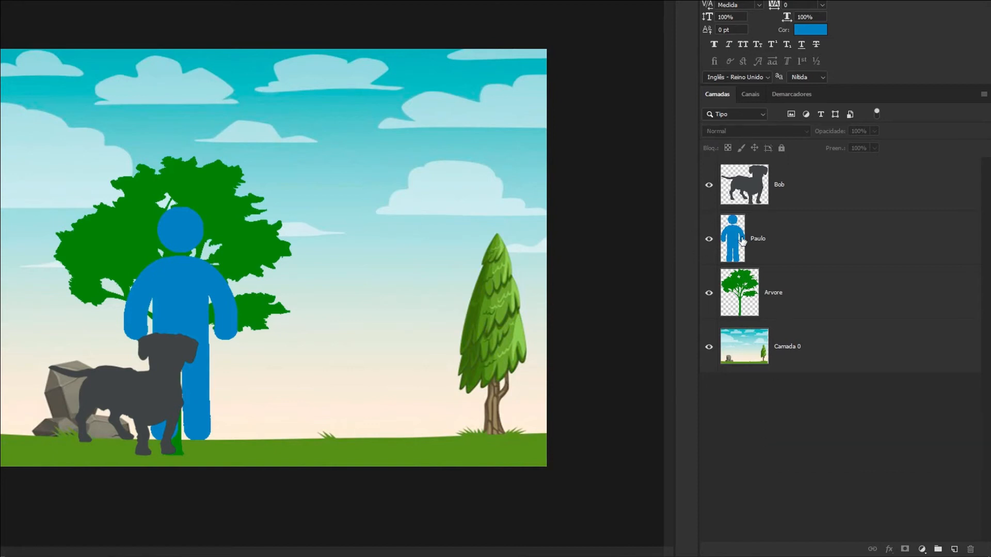
- Move the blue figure away from the dog to the open area between the green tree and the pine
left_click(841, 235)
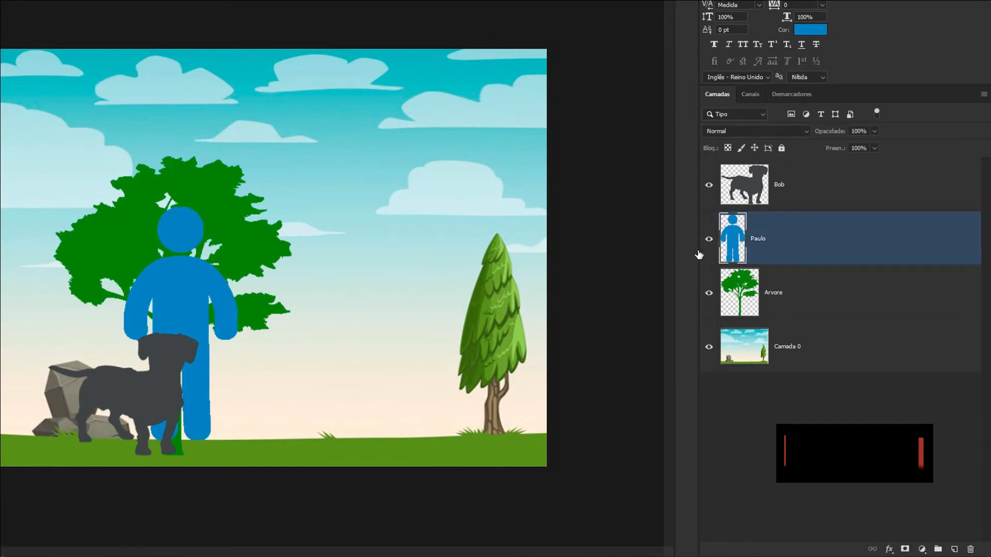
left_click_drag(246, 265, 440, 248)
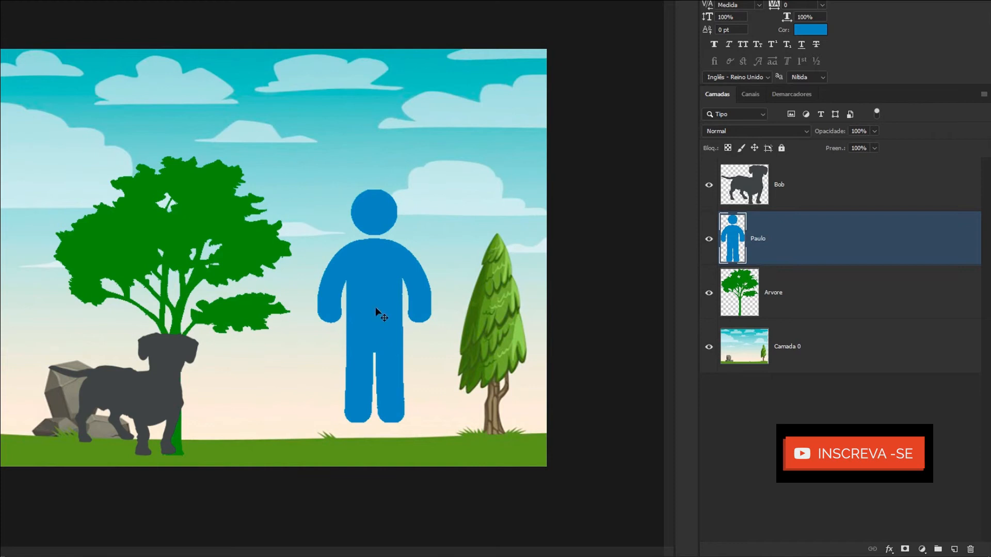
left_click_drag(431, 307, 404, 316)
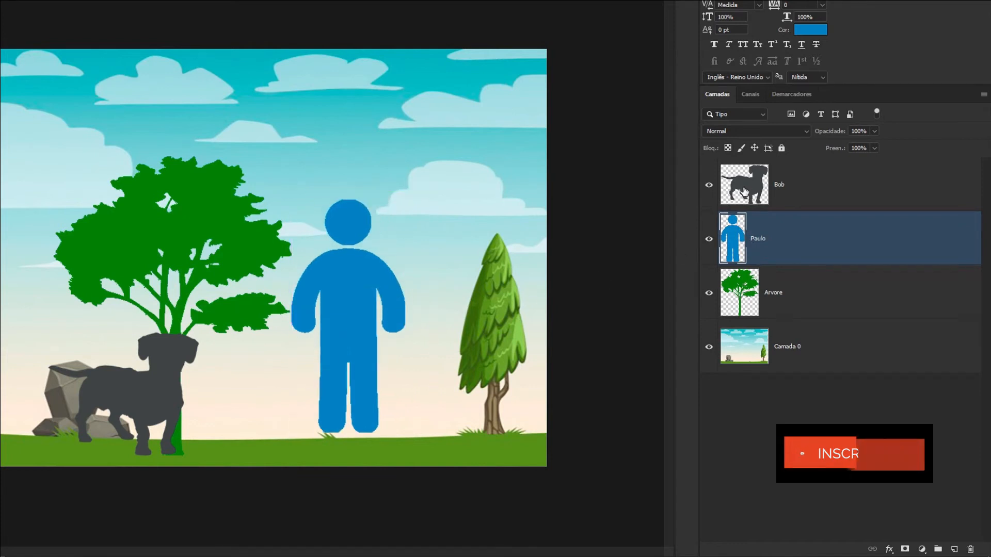
- Crop the layer thumbnails to the document bounds and move the blue figure back behind the dog, in front of the tree
right_click(755, 398)
left_click(786, 463)
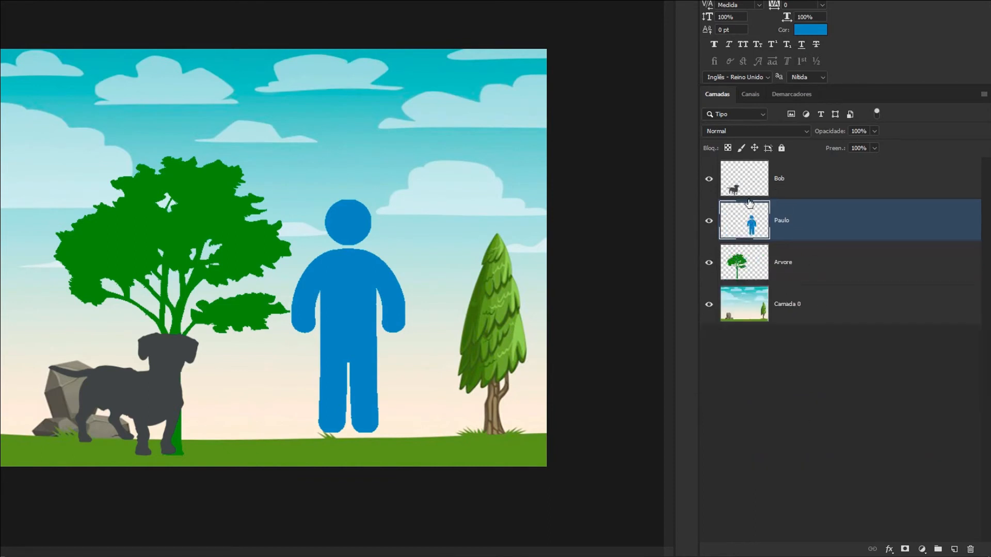
left_click_drag(315, 325, 166, 341)
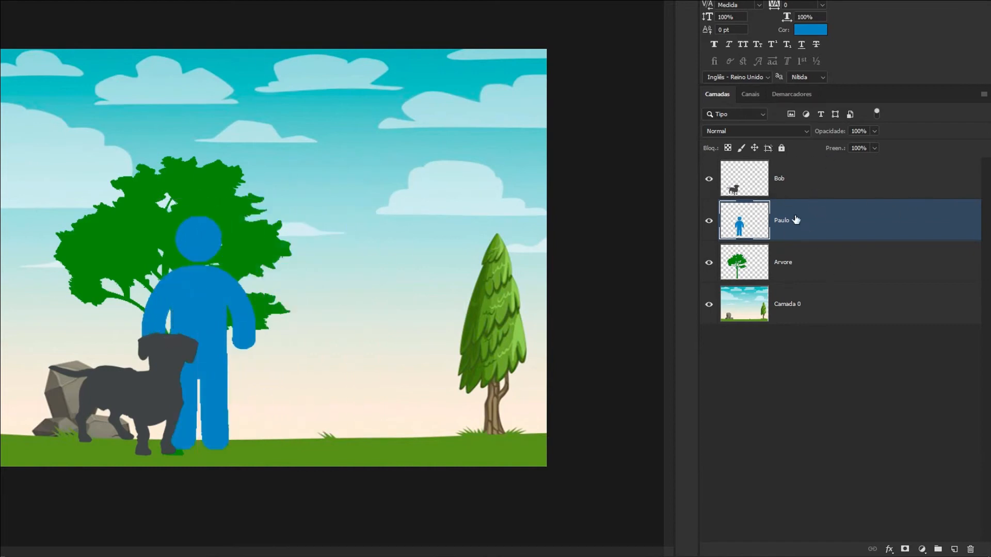
- Label the blue figure's layer with the colour Azul
right_click(796, 181)
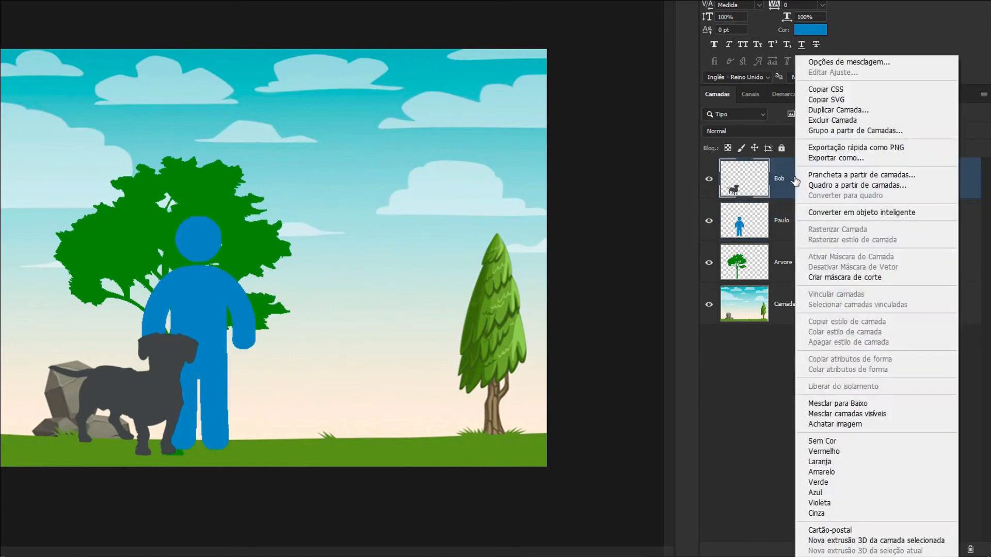
left_click(775, 225)
right_click(805, 220)
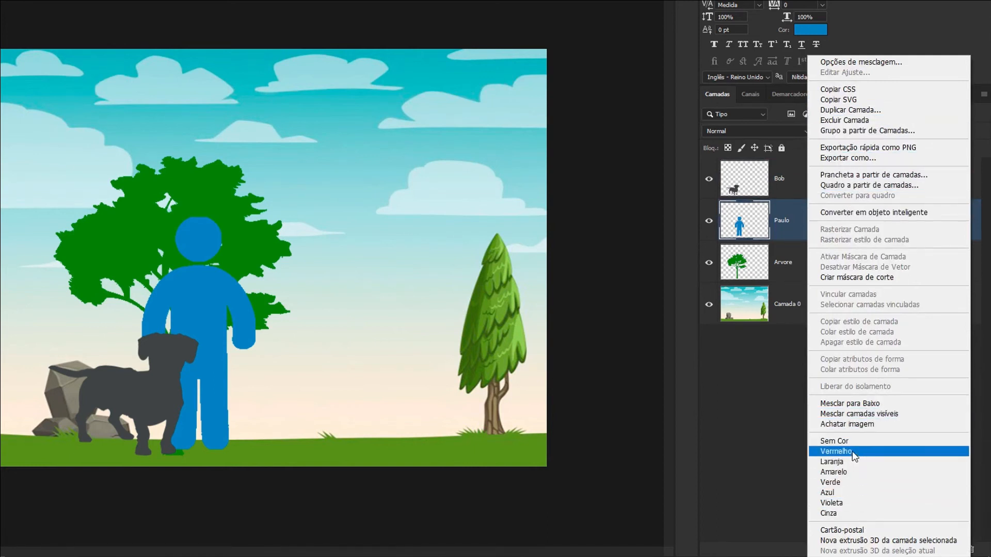
left_click(842, 490)
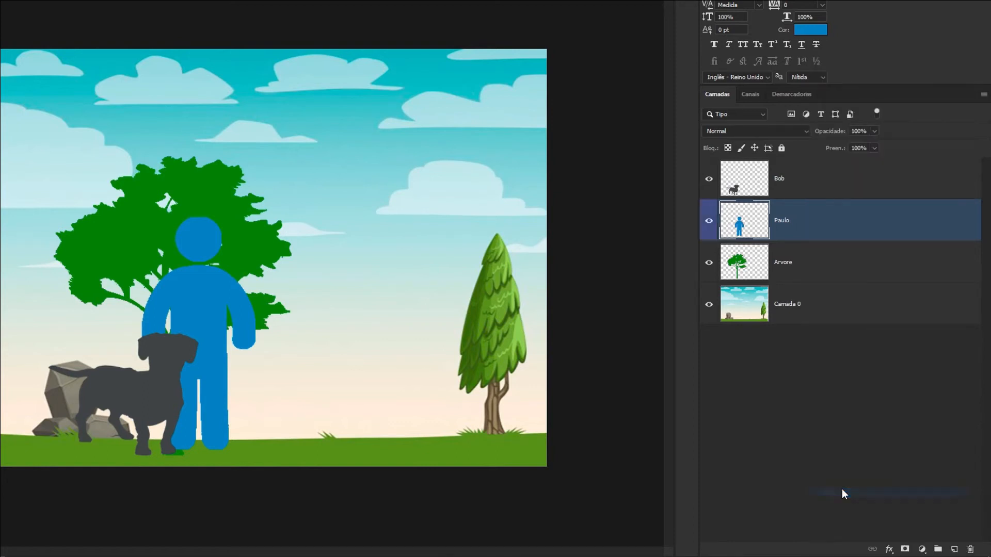
- Label the Arvore layer with the colour Verde and the Bob layer with Laranja
right_click(804, 264)
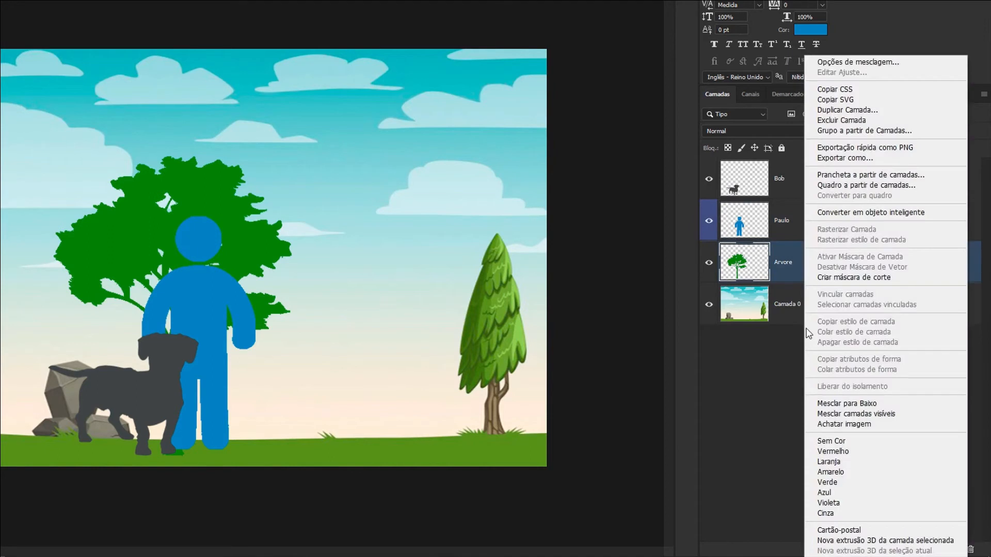
left_click(840, 485)
right_click(805, 188)
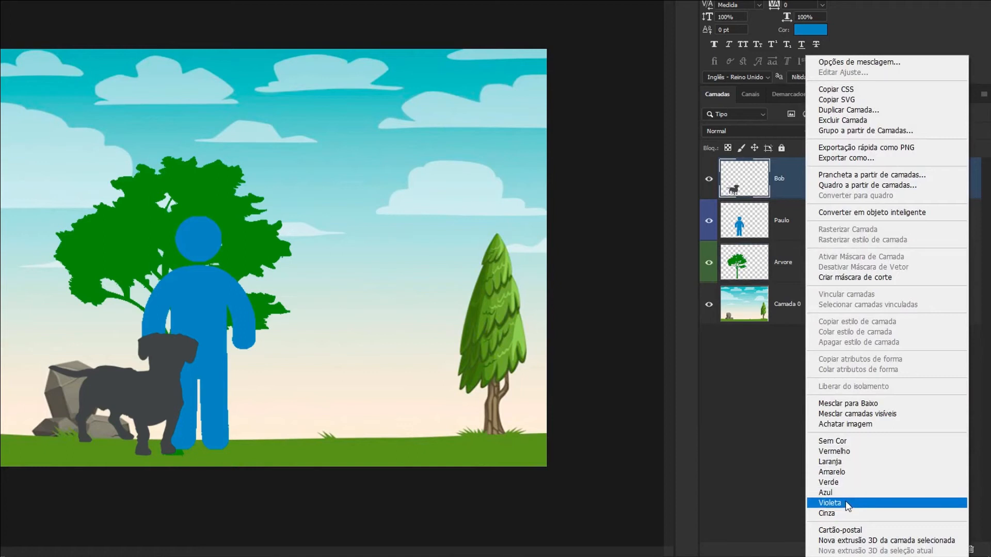
left_click(846, 461)
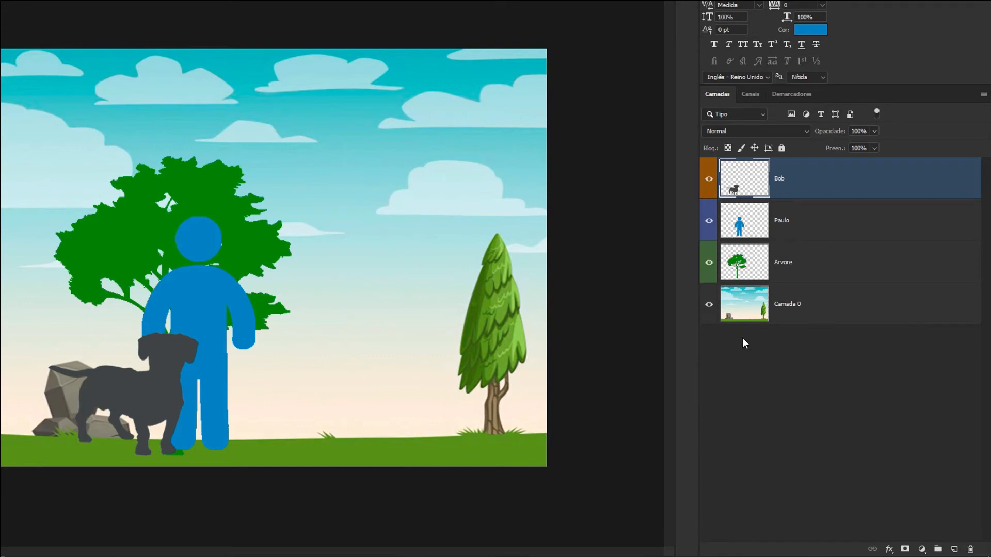
- Select the Arvore, Bob and blue figure layers individually, and combine all three in one selection
left_click(841, 264)
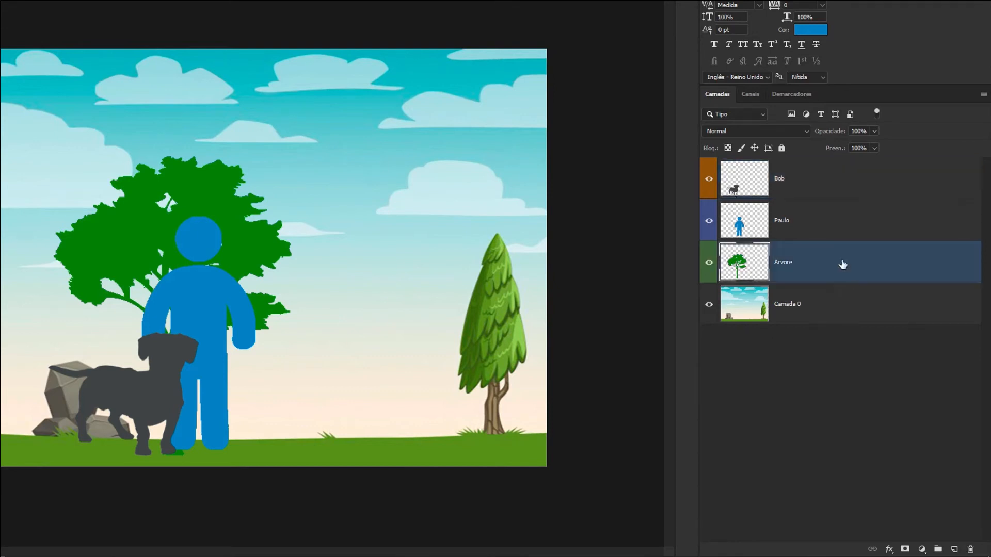
left_click(809, 181)
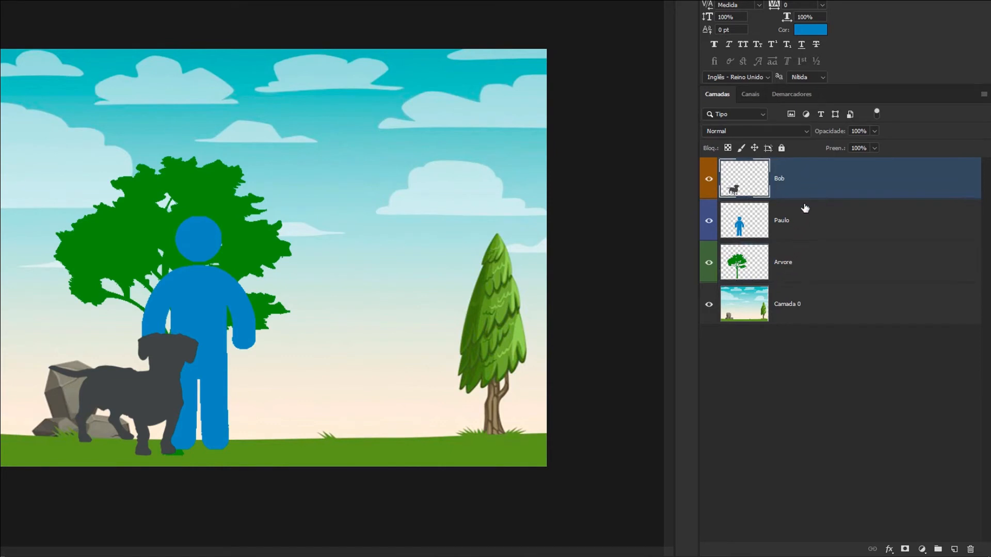
left_click(805, 225)
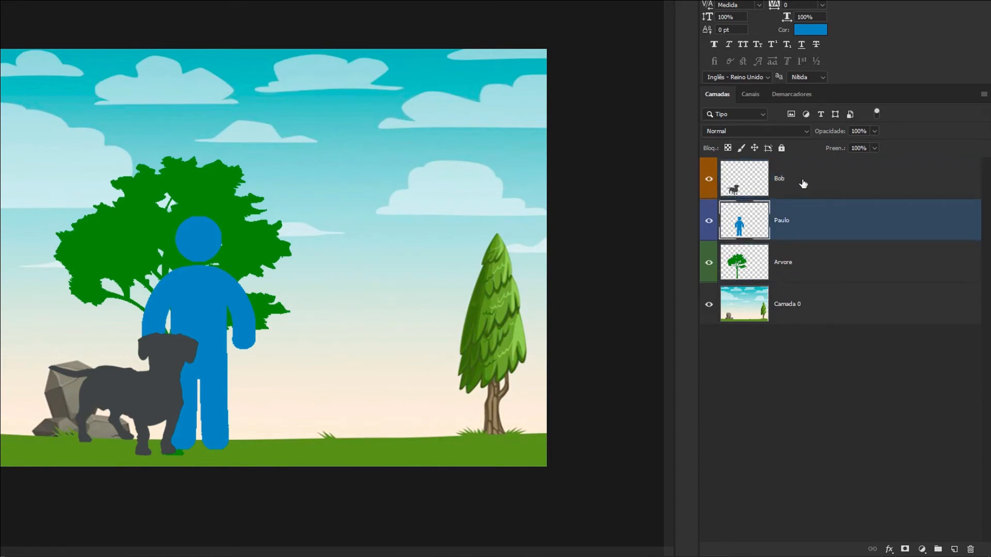
left_click(803, 183, "ctrl")
left_click(814, 256, "ctrl")
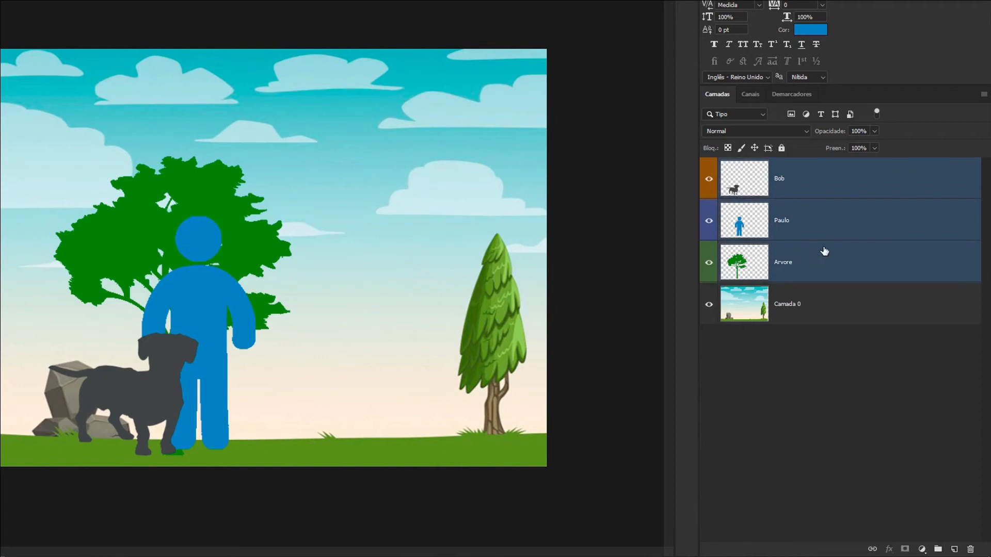
- Reduce the selection to Arvore, extend it as a range up to Bob, and group the selected layers
left_click(803, 184, "ctrl")
left_click(809, 224, "ctrl")
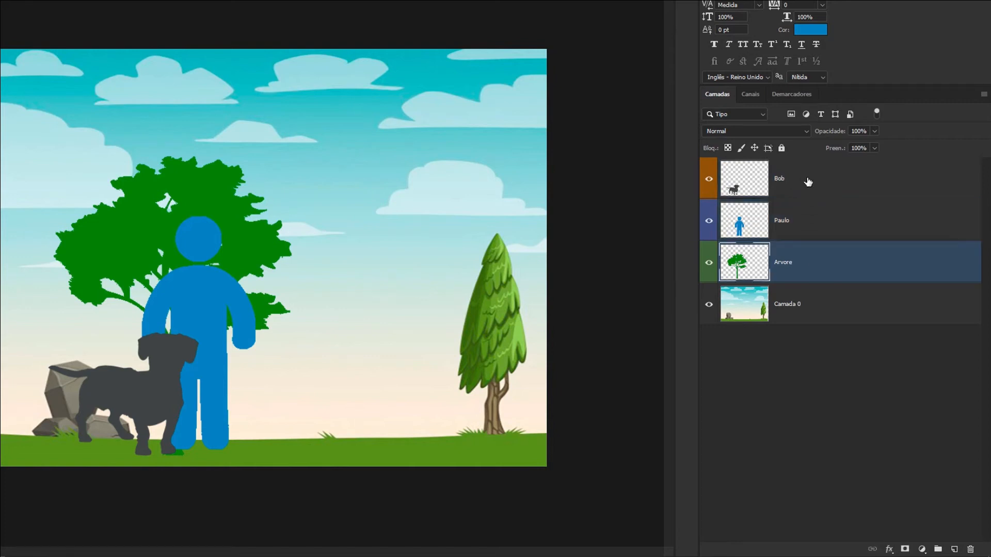
left_click(808, 182, "shift")
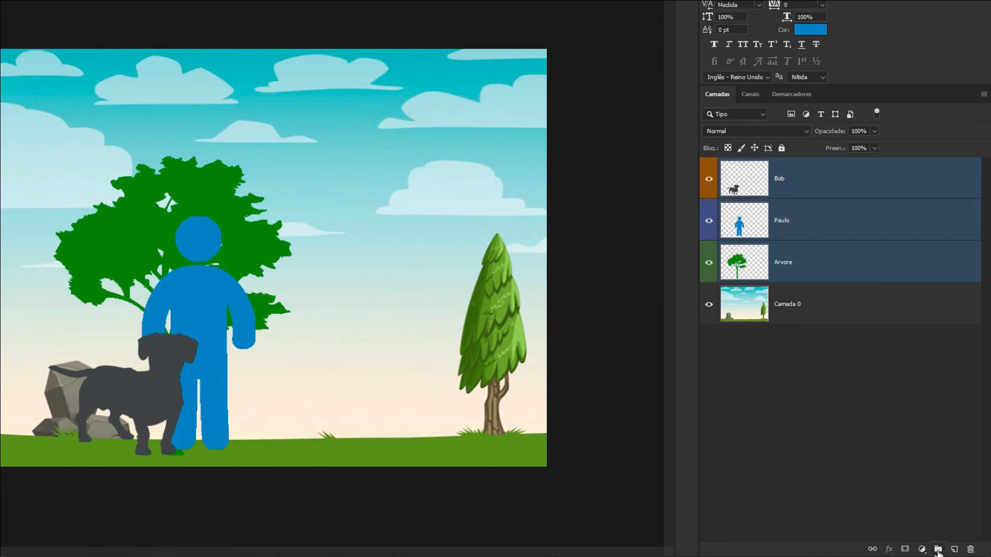
left_click(938, 549)
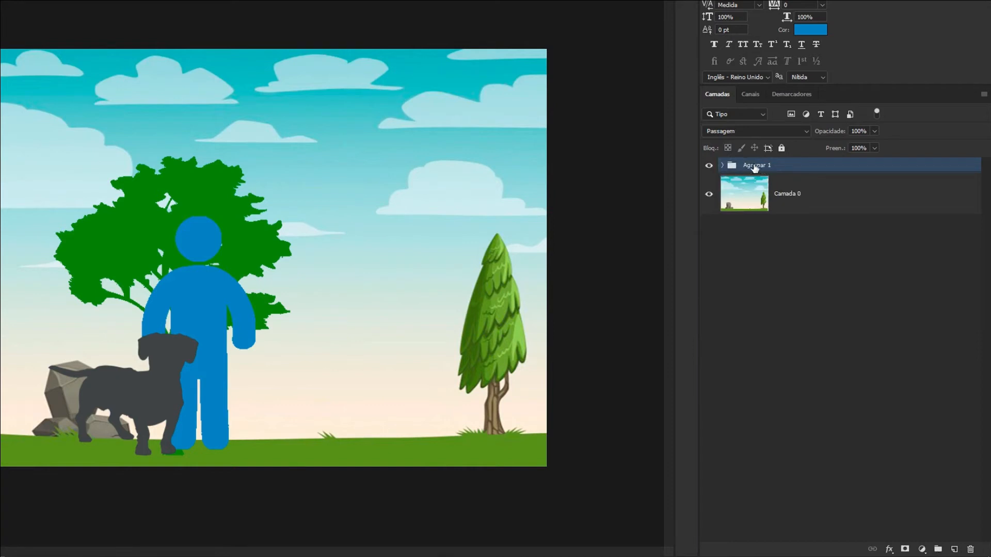
- Rename the new layer group as Pasta, and expand and collapse it to check its layers
double_click(754, 166)
type("Pasta")
key("Return")
left_click(722, 165)
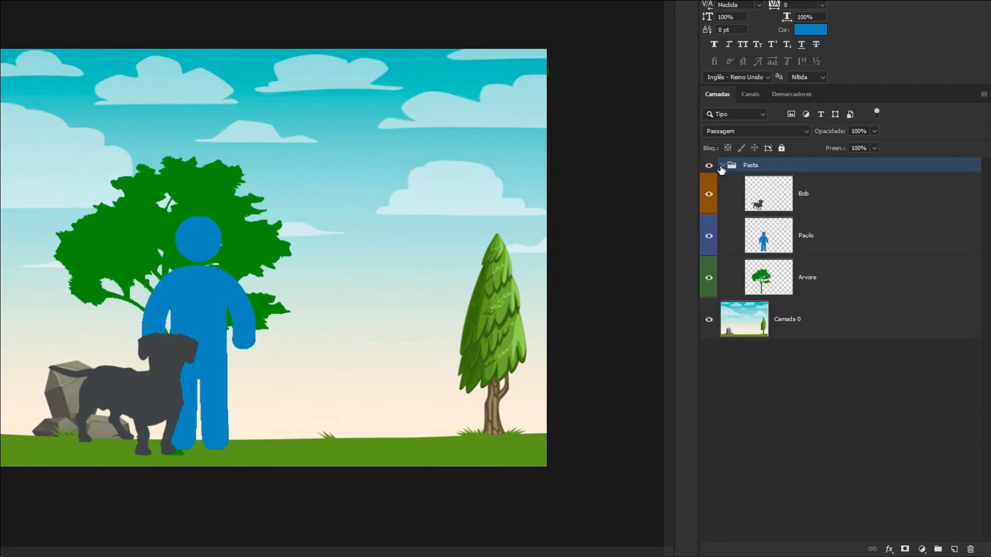
left_click(722, 166)
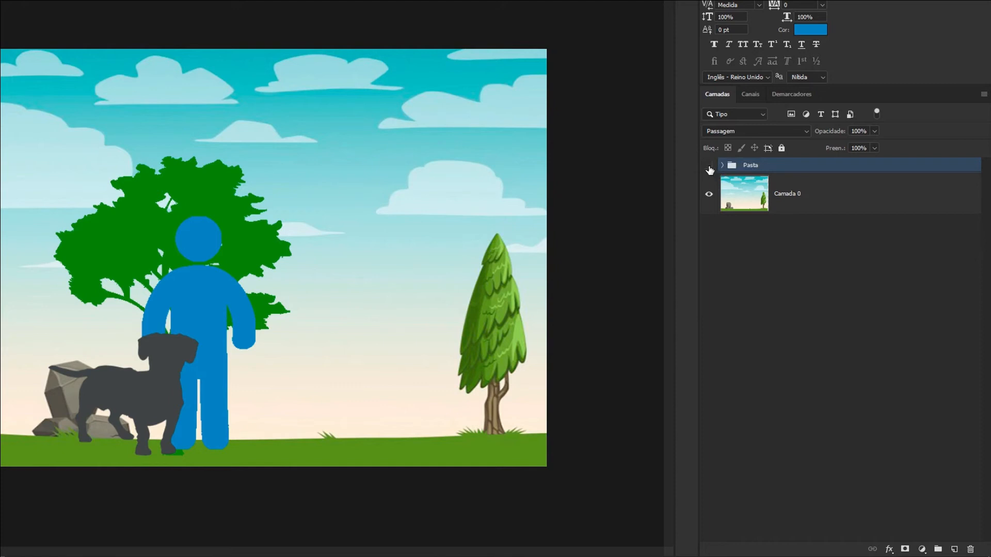
- Hide and show the Pasta group's contents with the group collapsed, and again with it expanded
left_click(710, 166)
left_click(710, 166)
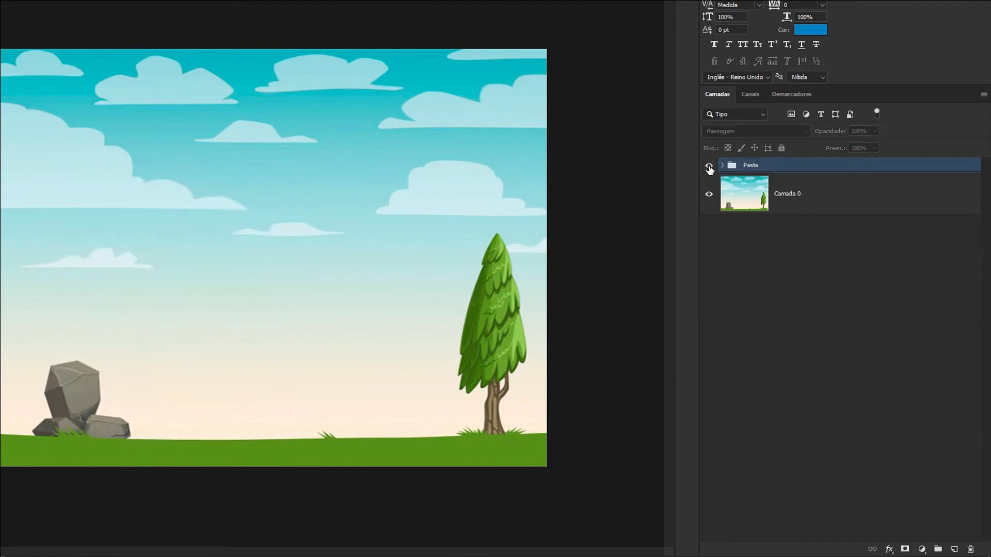
left_click(723, 166)
left_click(710, 165)
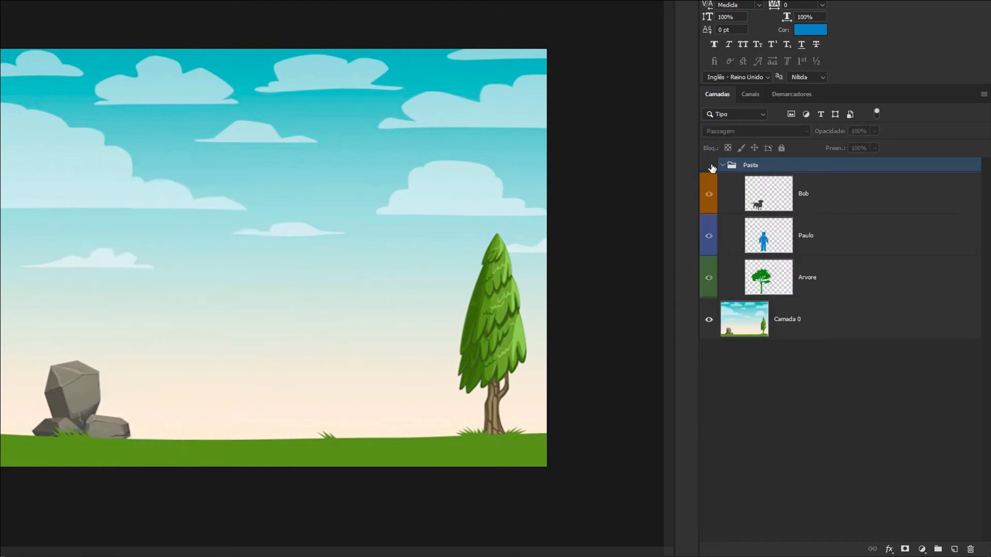
left_click(710, 166)
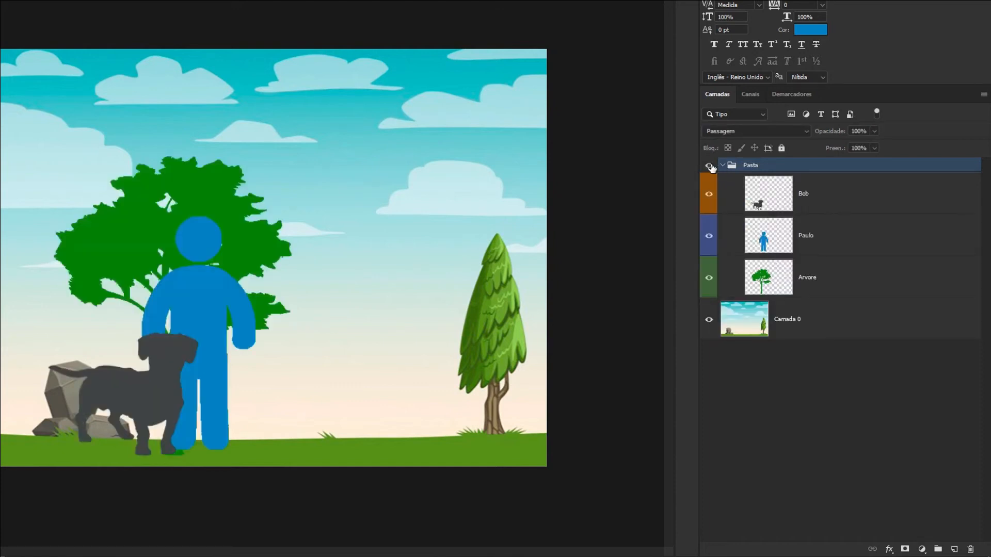
- Hide and show the blue figure layer inside the Pasta group, and collapse the group
left_click(710, 239)
left_click(710, 238)
left_click(709, 238)
left_click(708, 238)
left_click(722, 165)
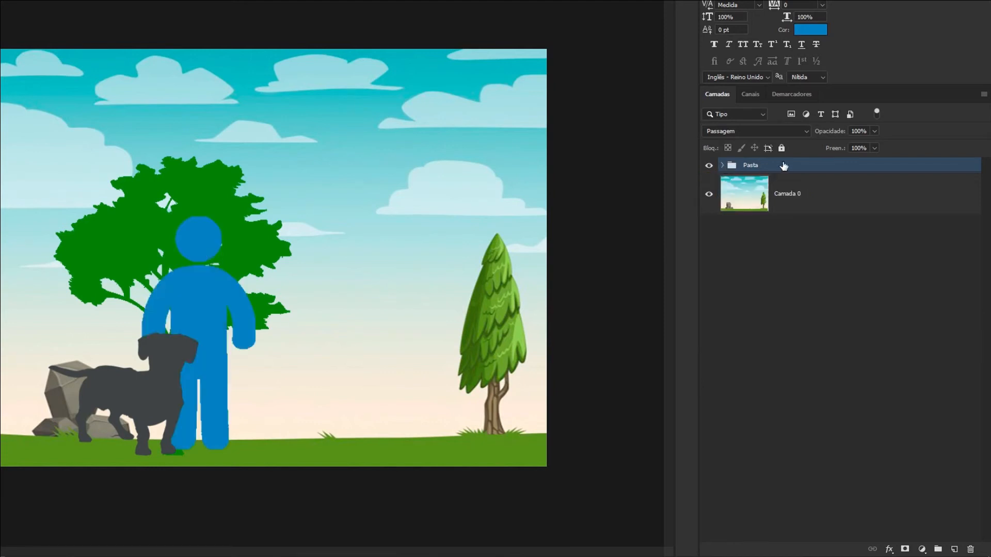
- Label the Pasta group red (Vermelho), and expand and collapse it to check its layers
right_click(784, 166)
left_click(813, 489)
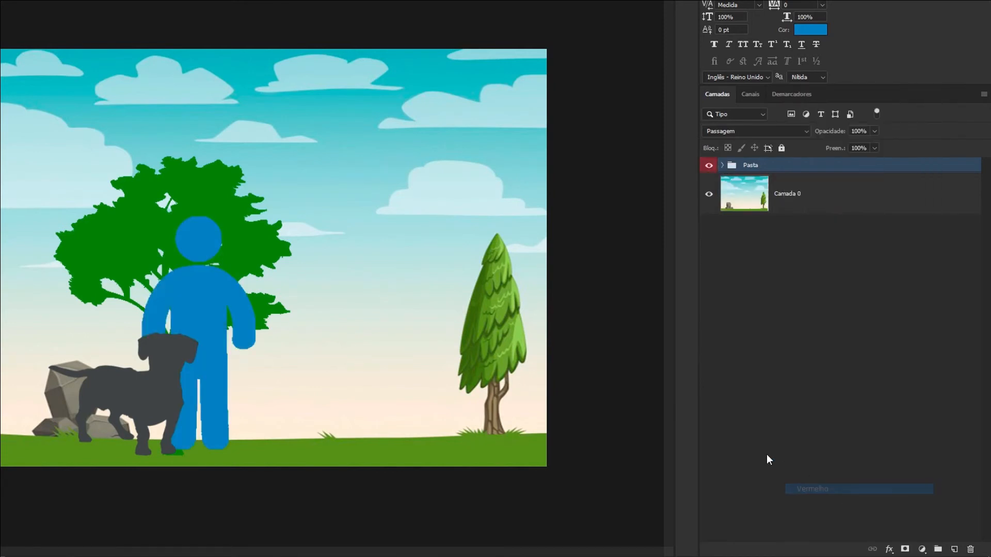
left_click(722, 166)
left_click(723, 166)
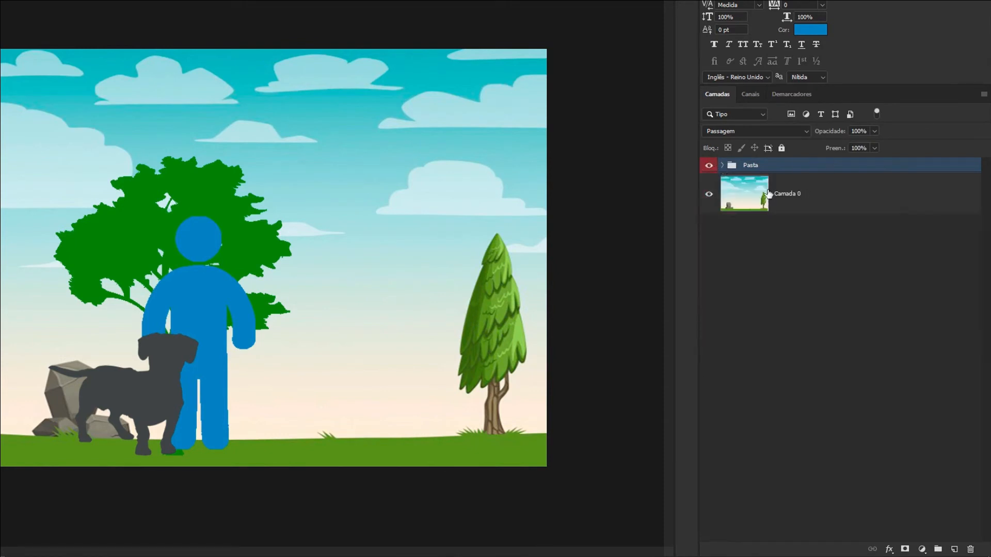
- Expand the Pasta group and move the Bob layer out of it, directly above the group
left_click(723, 165)
left_click(808, 229)
left_click_drag(826, 194, 815, 159)
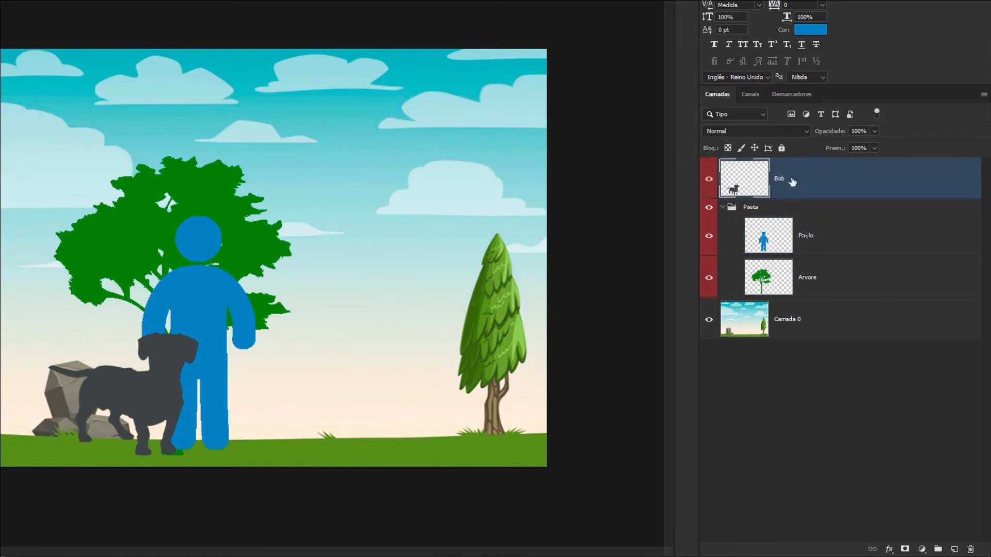
- Collapse the Pasta group, and hide and show it repeatedly to compare it with the separate Bob layer
left_click(728, 208)
left_click(722, 207)
left_click(710, 207)
left_click(709, 207)
left_click(709, 208)
left_click(709, 208)
left_click(709, 207)
left_click(709, 207)
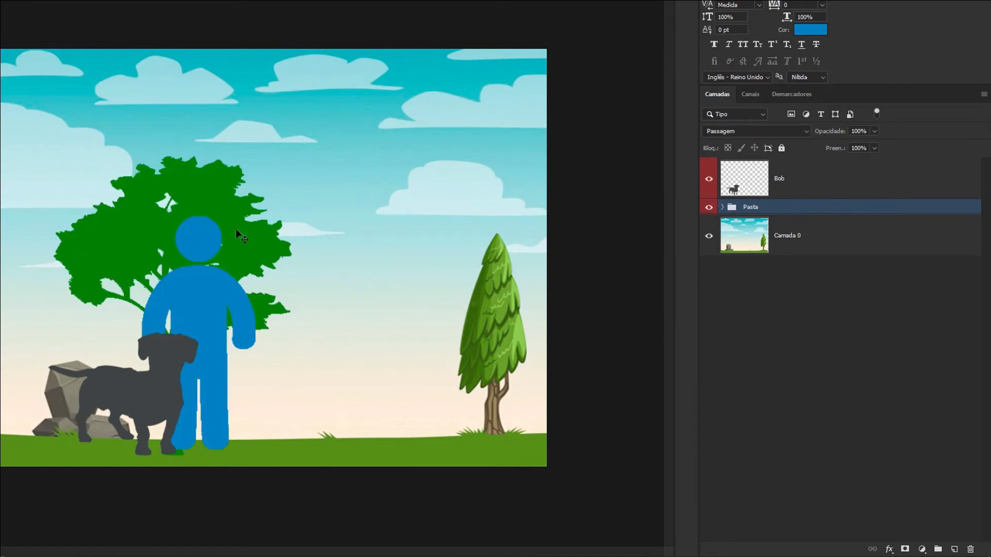
- Try the Pasta group's opacity at 37%, 7% and 50%, and return it to 100%
left_click(874, 132)
left_click_drag(869, 148, 861, 149)
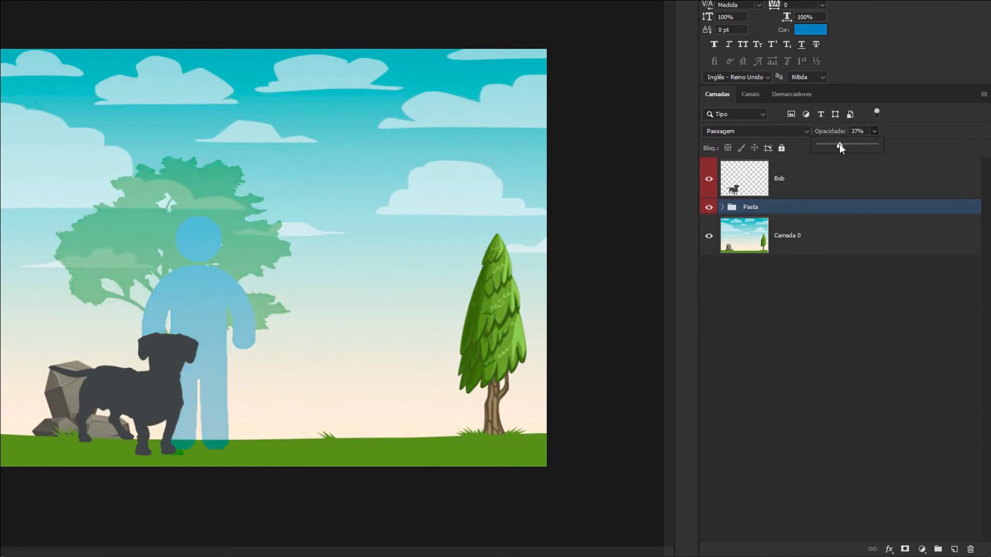
left_click_drag(878, 147, 822, 146)
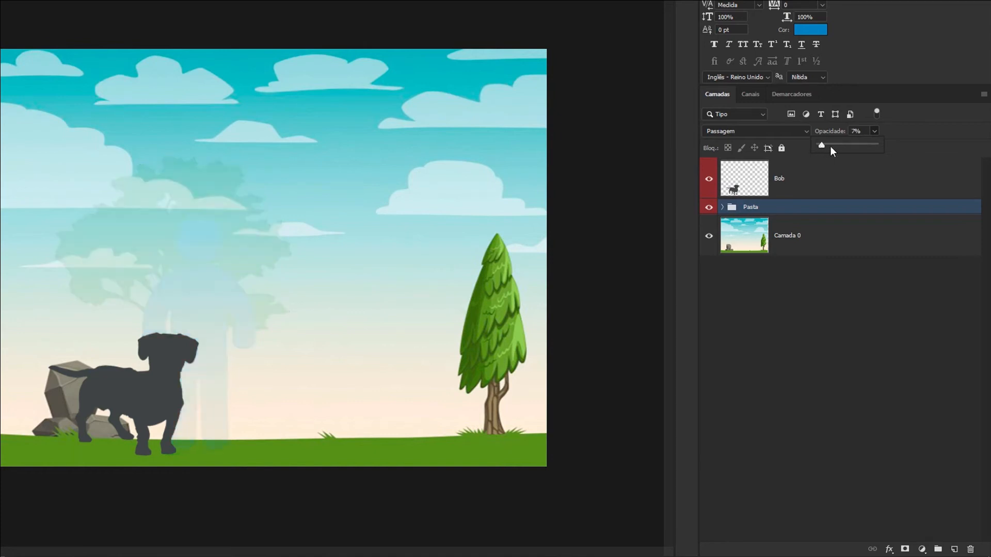
left_click(897, 125)
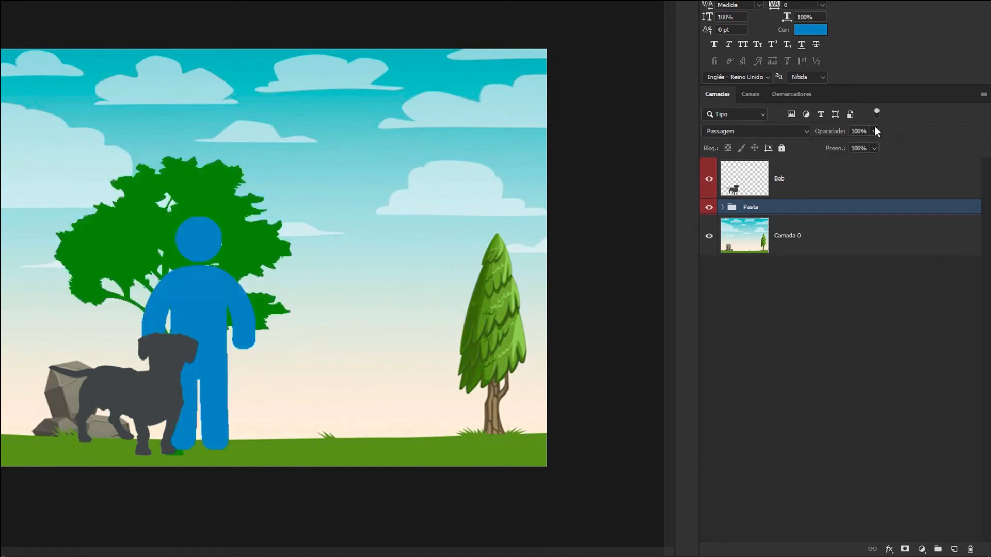
mouse_move(832, 135)
left_mouse_down()
mouse_move(823, 141)
mouse_move(833, 139)
left_mouse_up()
key("5")
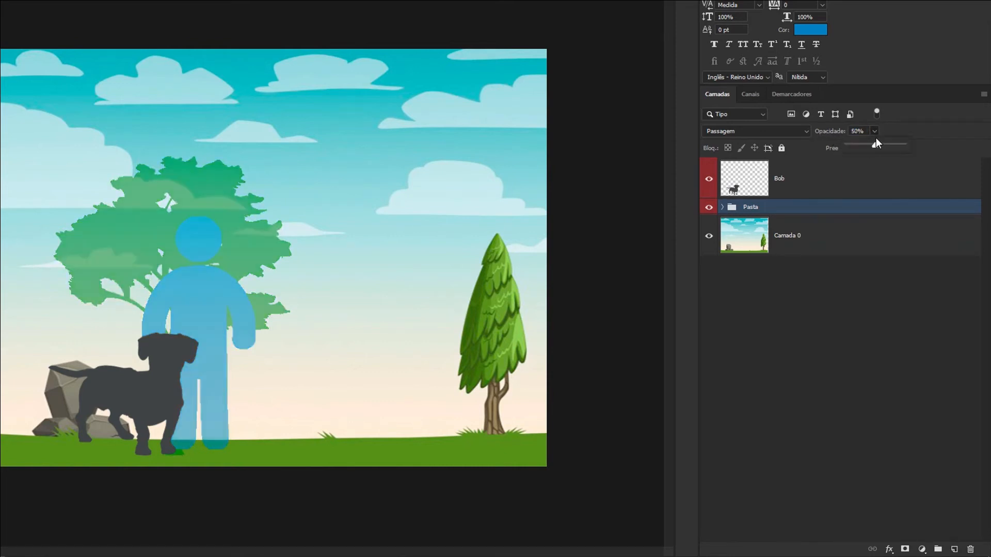
left_click_drag(905, 144, 922, 126)
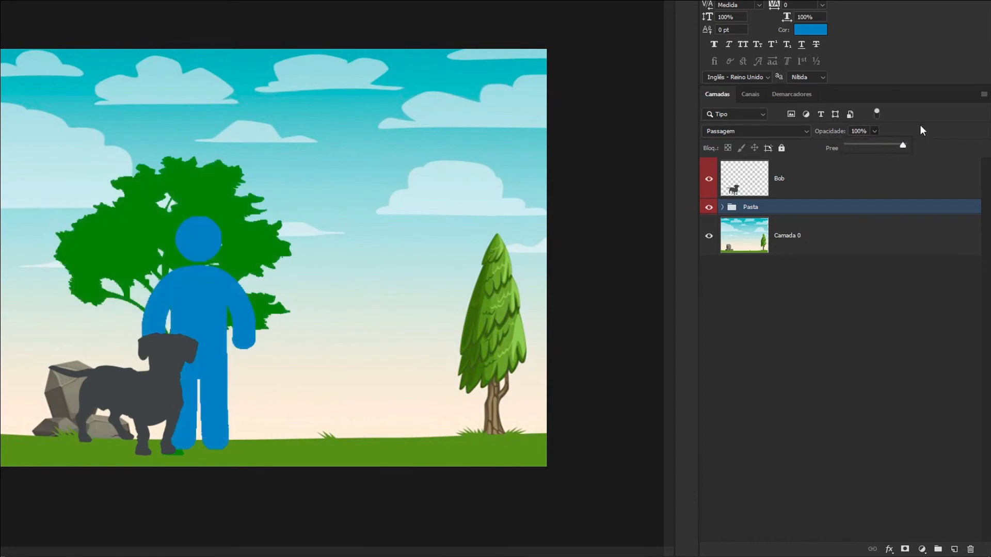
- Expand the Pasta group and vary only the blue figure layer's opacity, returning it to 100%
left_click(722, 207)
left_click(846, 237)
left_click(873, 131)
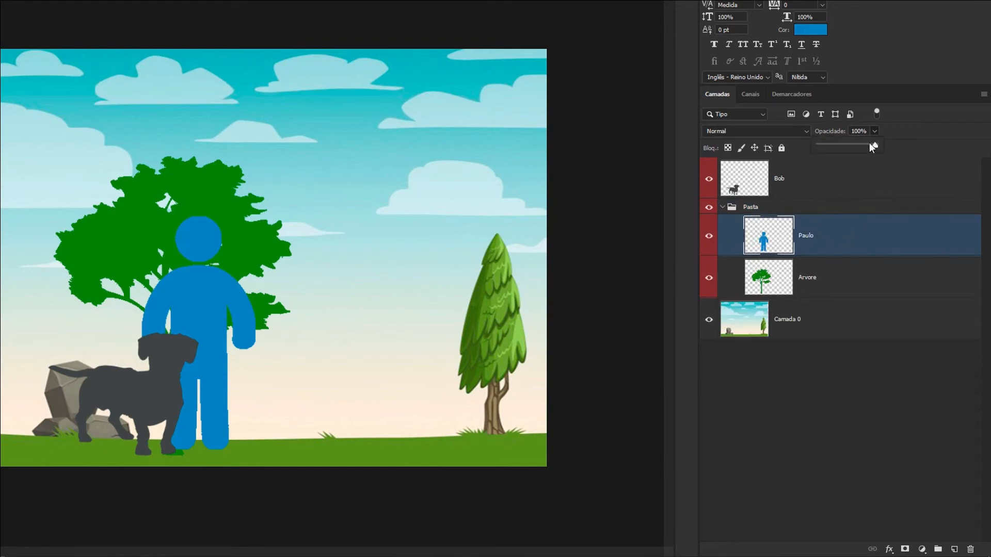
left_click_drag(848, 147, 884, 123)
- Lower the whole Pasta group's opacity to 45%, and move the Bob layer back into the group above the blue figure layer
left_click(767, 209)
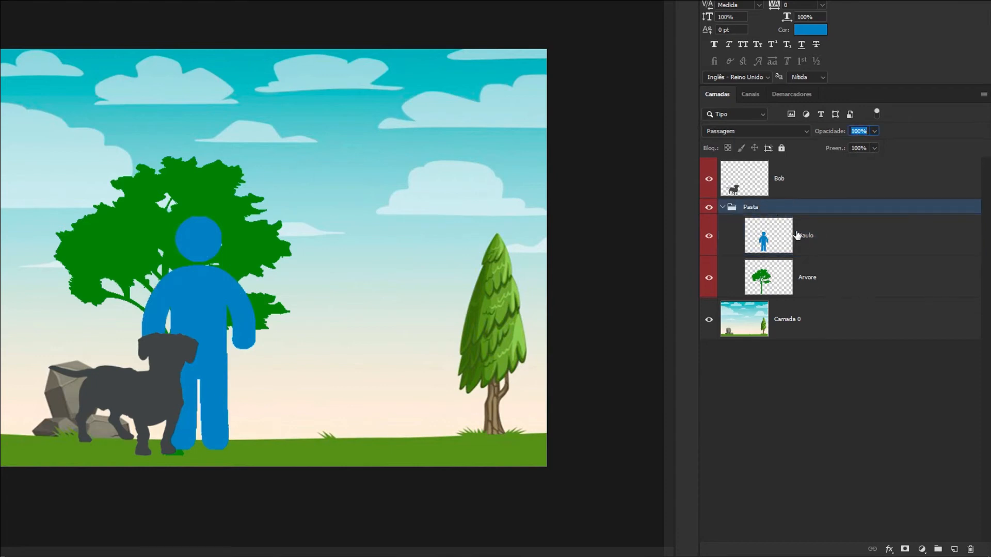
left_click(873, 131)
left_click_drag(847, 145, 844, 146)
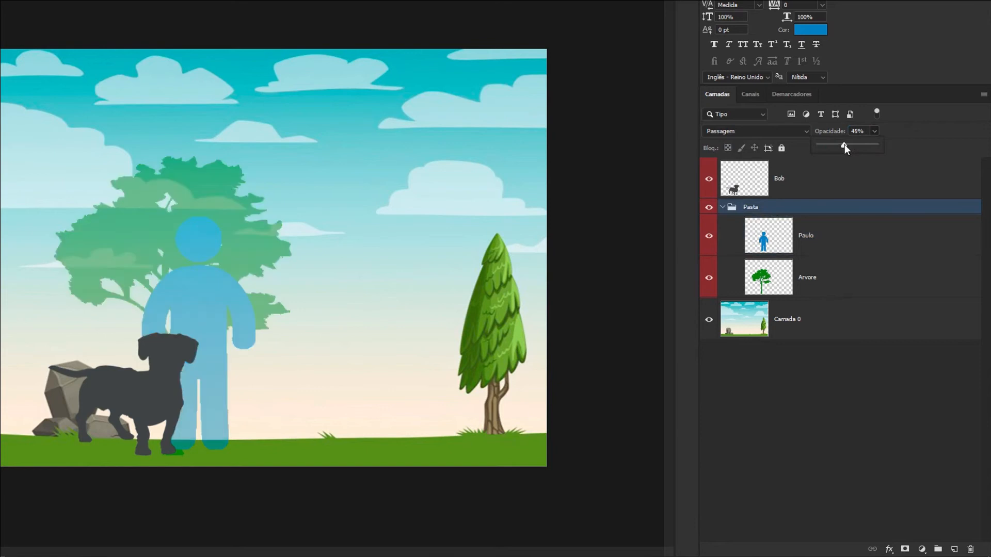
left_click(904, 137)
left_click(165, 383)
left_click_drag(818, 178, 803, 192)
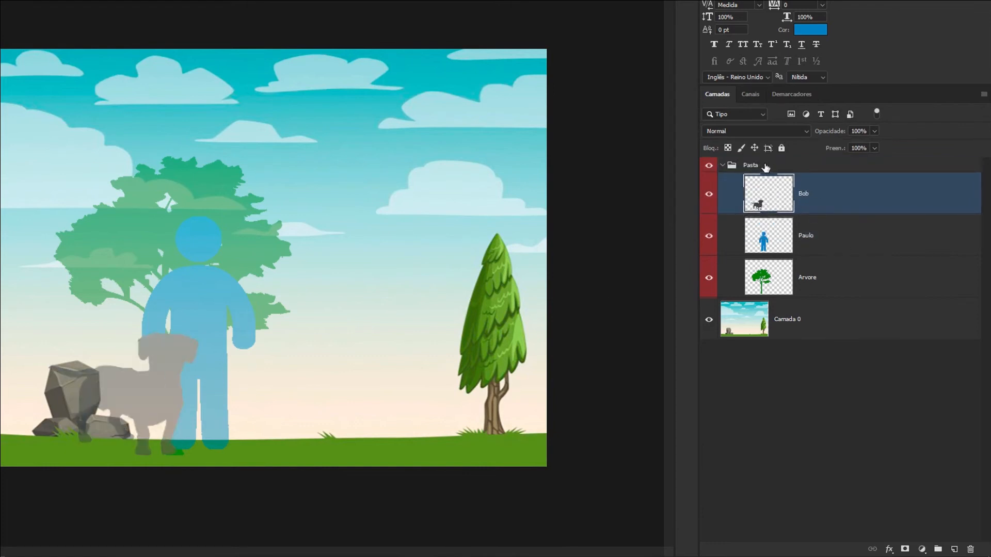
- Restore the Pasta group's opacity to 100% and collapse the group
left_click(820, 165)
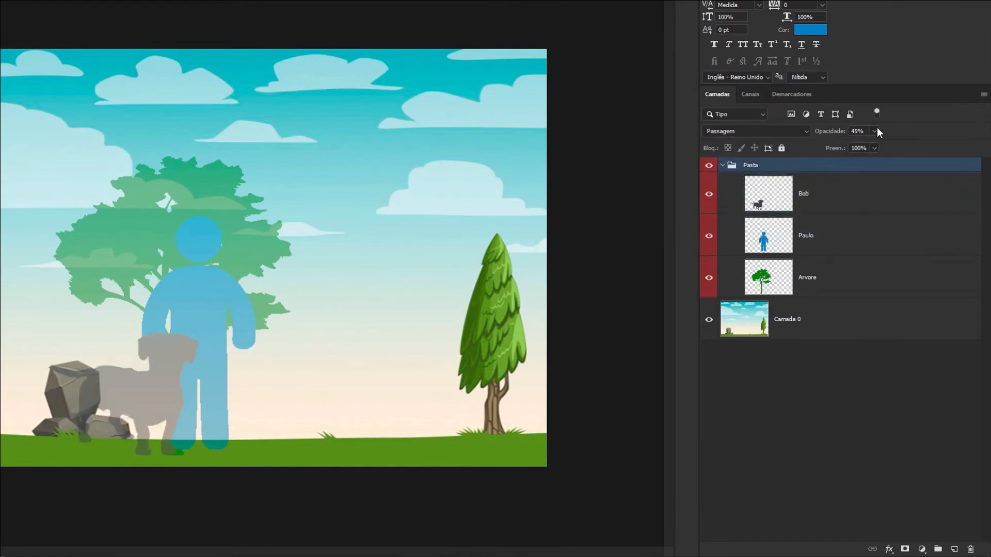
left_click_drag(878, 146, 943, 145)
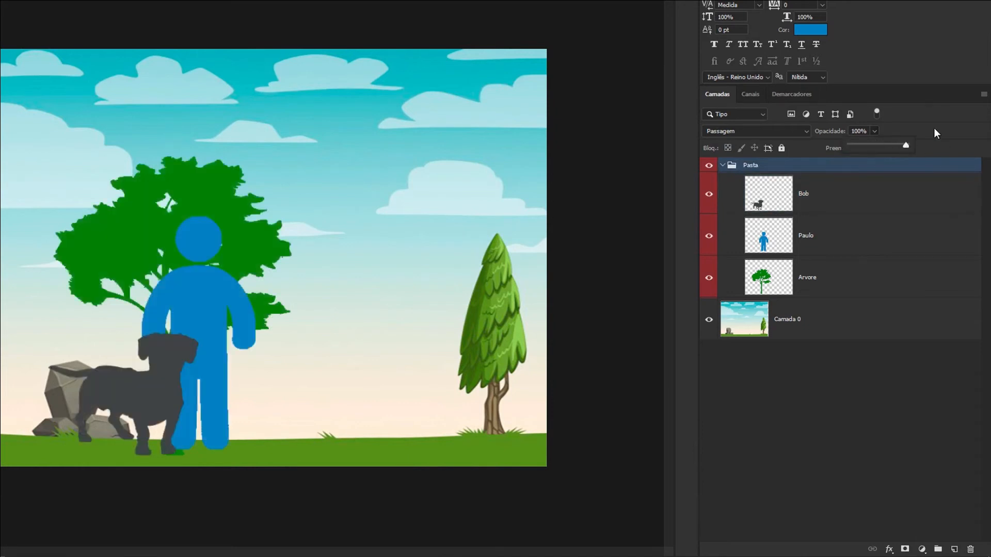
key("Return")
left_click(722, 165)
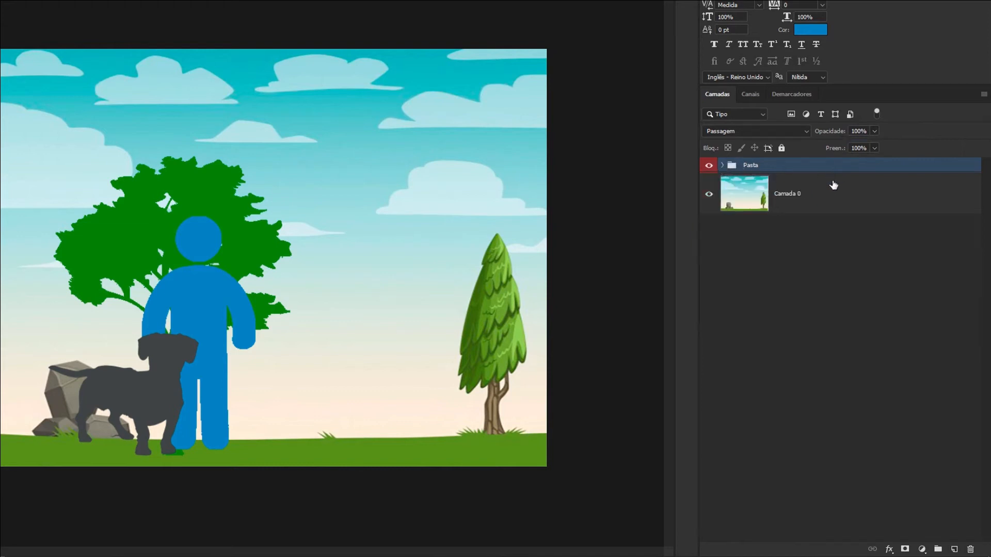
- Lock all properties of the background layer Camada 0, and unlock it again
left_click(818, 192)
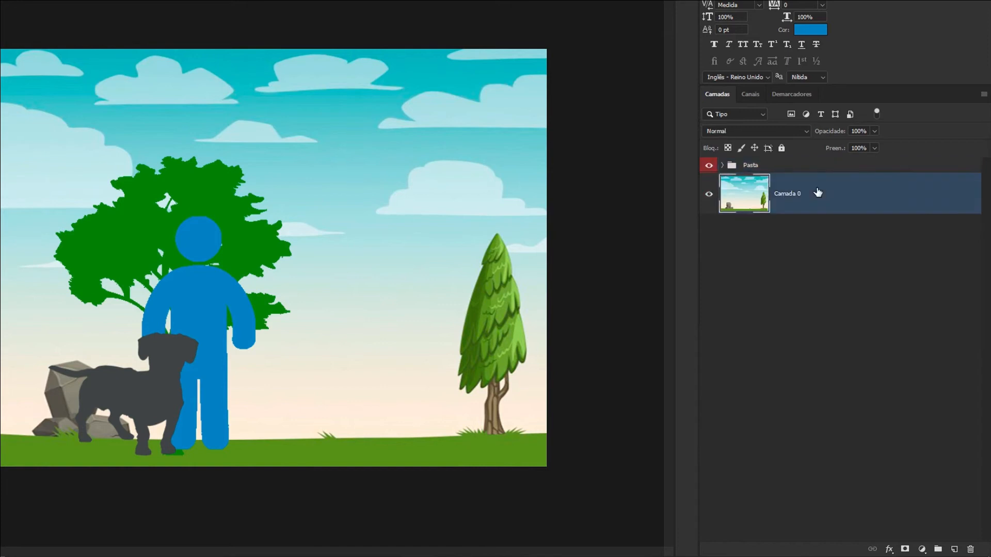
left_click(781, 148)
left_click(781, 148)
- Fully lock the Pasta group and try to move its artwork on the canvas
left_click(773, 163)
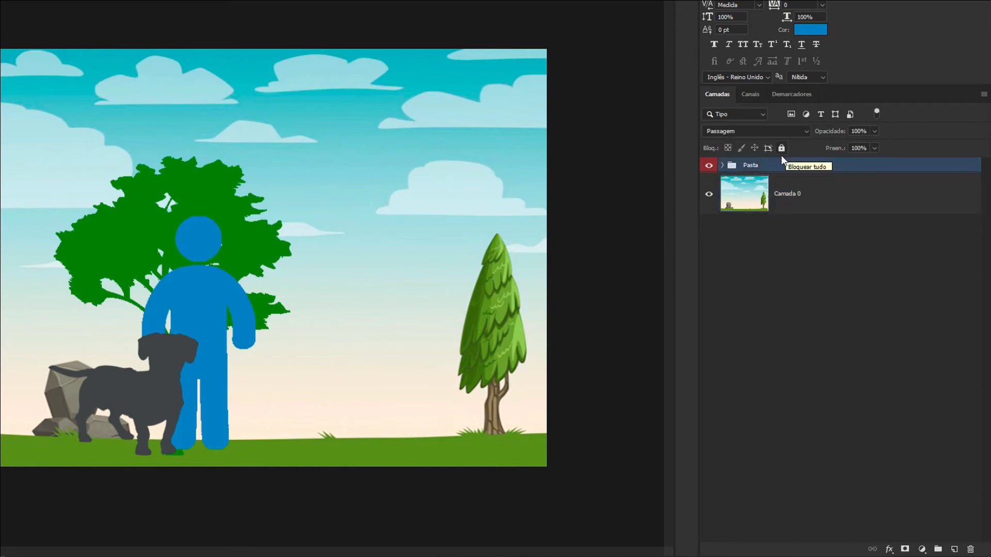
left_click(781, 148)
left_click_drag(227, 217, 307, 260)
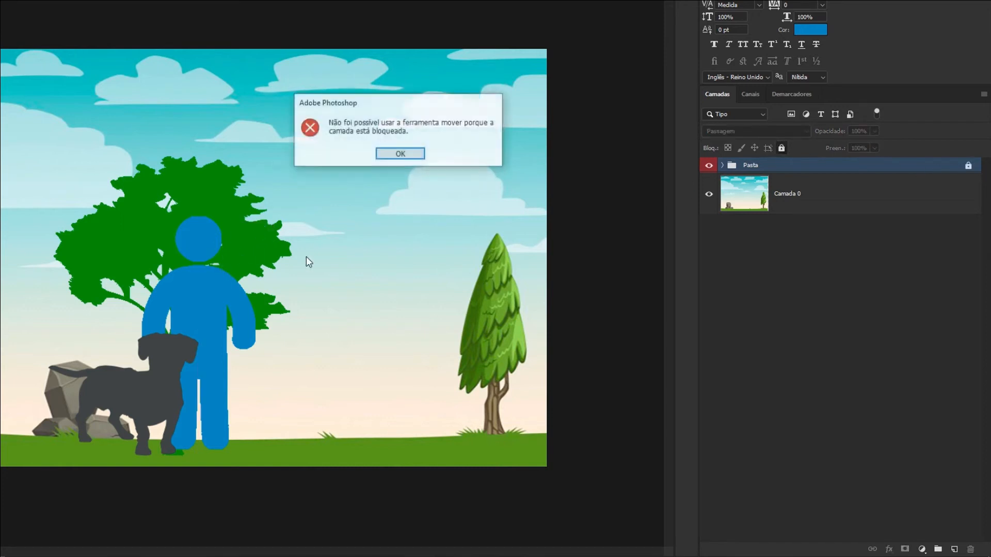
left_click(398, 155)
- Expand the locked Pasta group and try to move only the Bob layer on the canvas
left_click(722, 166)
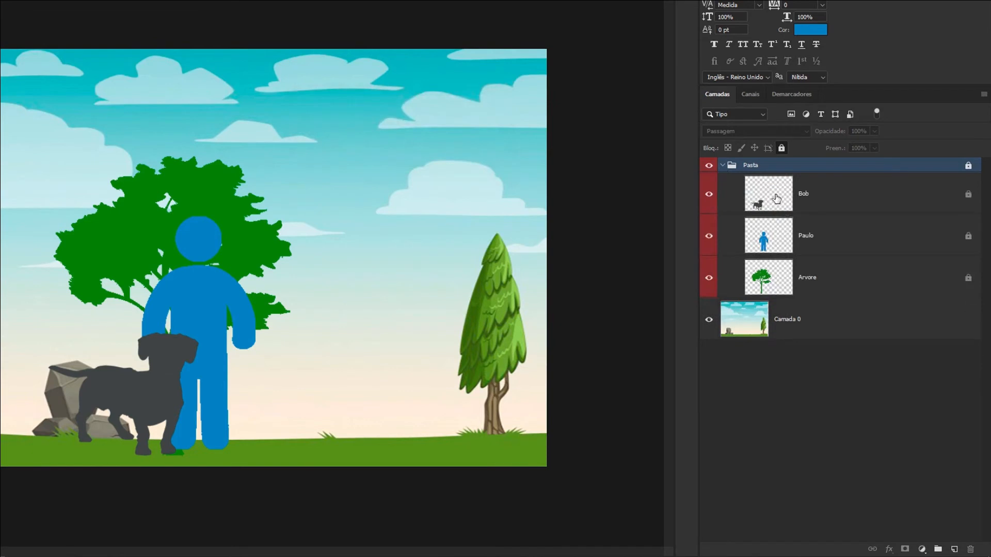
left_click(875, 196)
left_click_drag(354, 281, 290, 243)
left_click(416, 154)
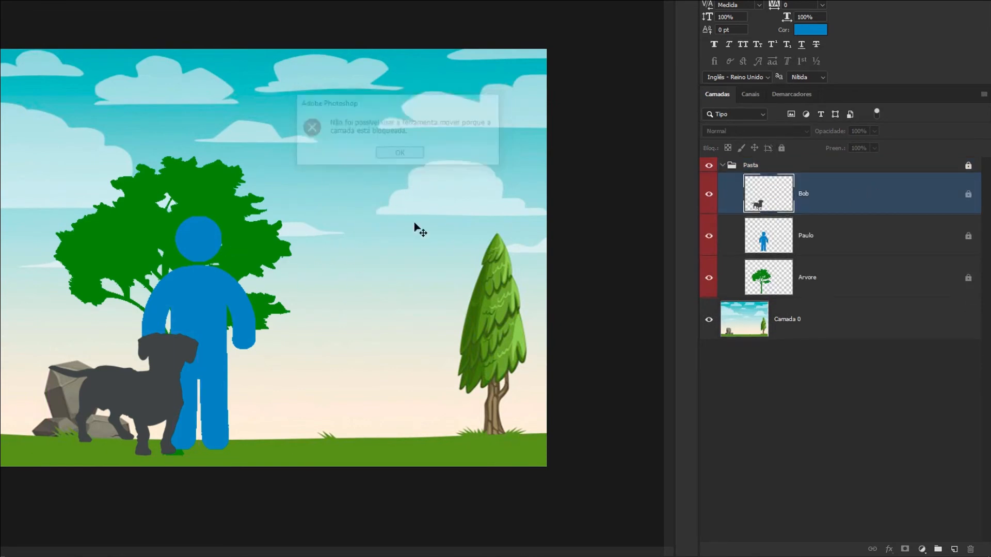
- Collapse the Pasta group and remove its full lock
left_click(724, 169)
left_click(722, 165)
left_click(781, 148)
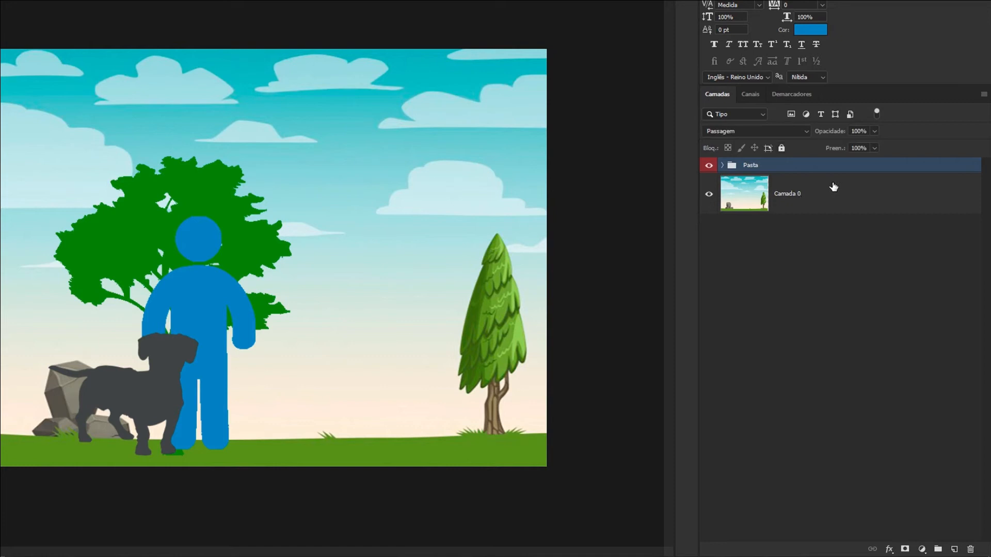
- Create a new layer above the Pasta group and paint a wide, soft blue S-shaped brush stroke across the image
left_click(722, 165)
left_click(954, 550)
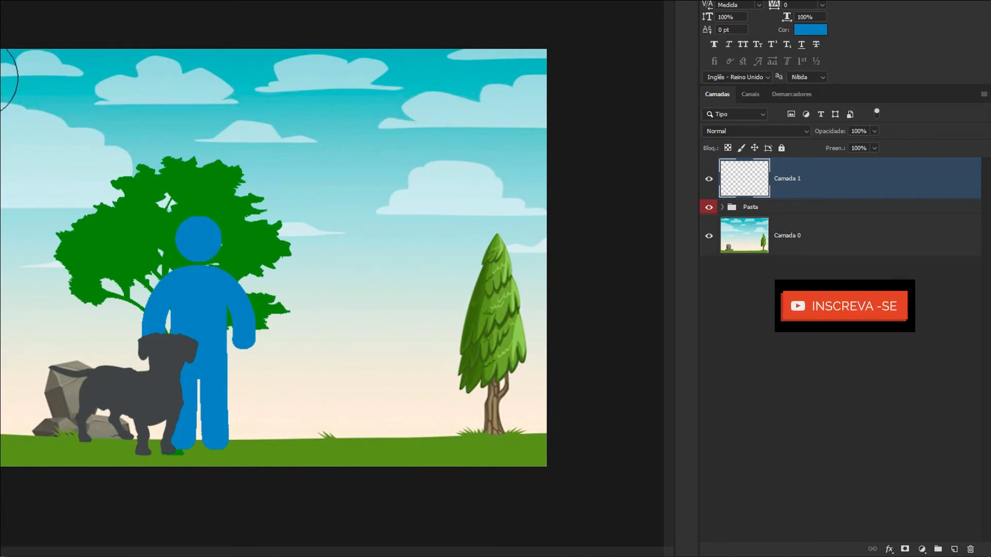
mouse_move(464, 192)
left_mouse_down()
mouse_move(378, 148)
mouse_move(248, 289)
left_mouse_up()
mouse_move(129, 318)
left_mouse_down()
mouse_move(20, 240)
mouse_move(101, 286)
left_mouse_up()
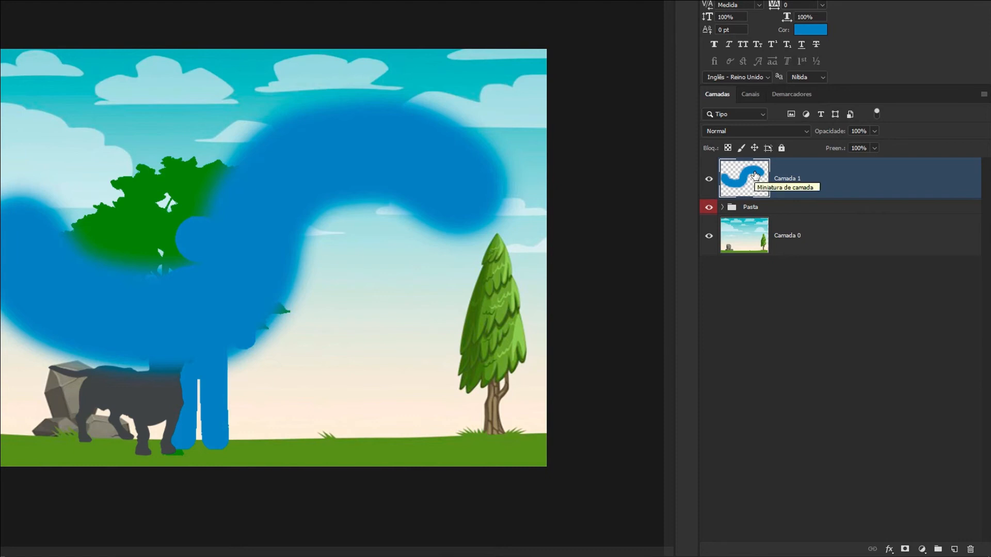
- Expand the Pasta group, select the blue figure layer, and undo the brush stroke on Camada 1
left_click(724, 208)
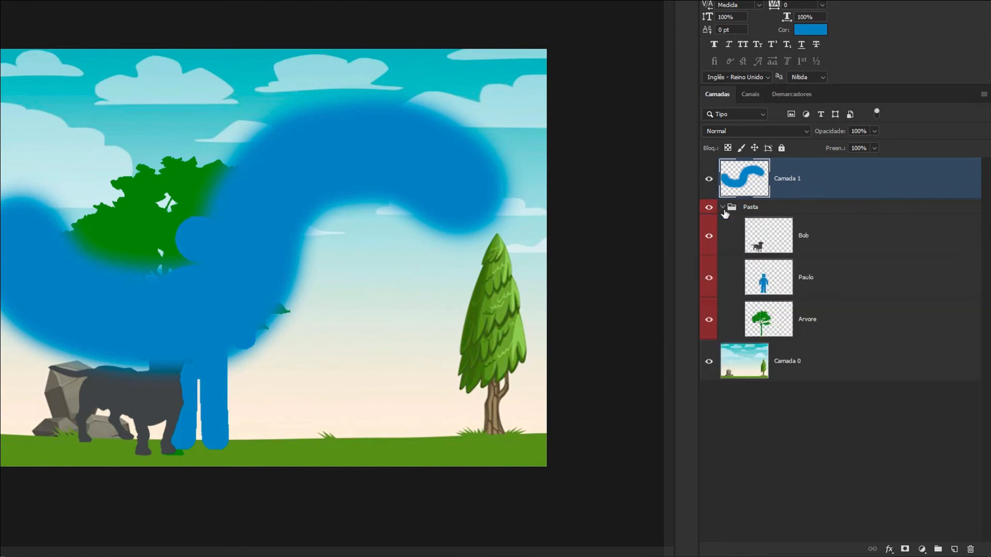
left_click(841, 274)
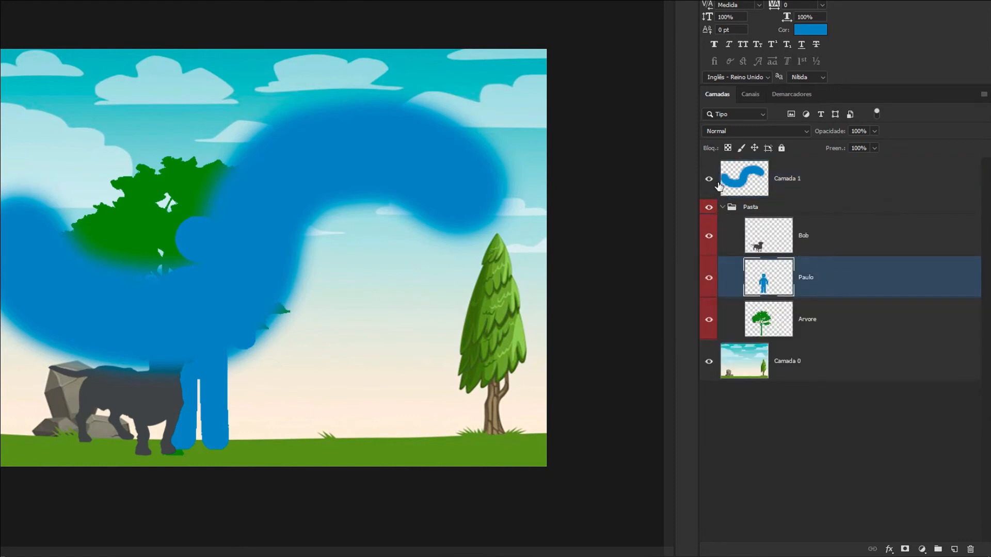
key("ctrl+z")
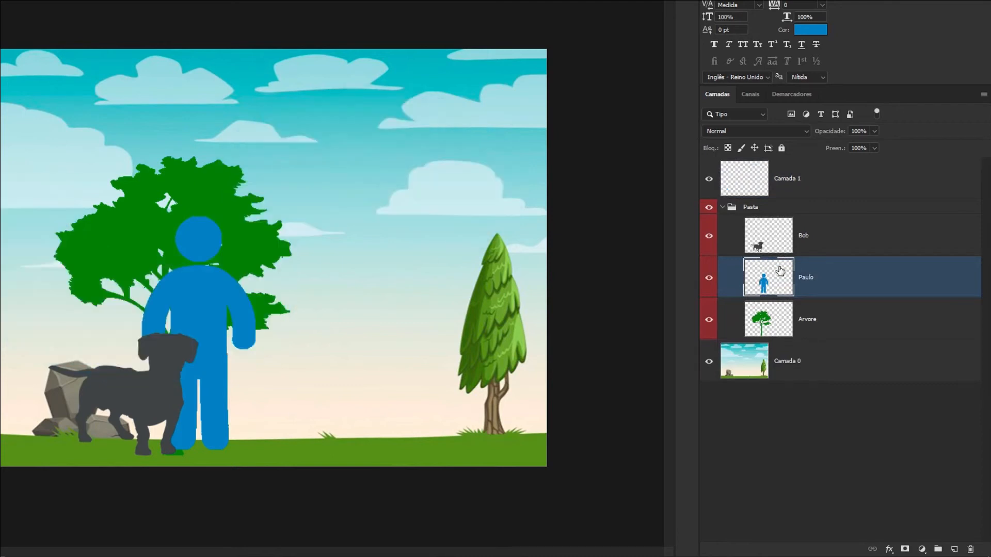
- Paint a wide blue stroke directly on the blue figure layer, move the merged artwork around, and undo these changes
mouse_move(471, 227)
left_mouse_down()
mouse_move(389, 230)
mouse_move(325, 307)
mouse_move(121, 299)
left_mouse_up()
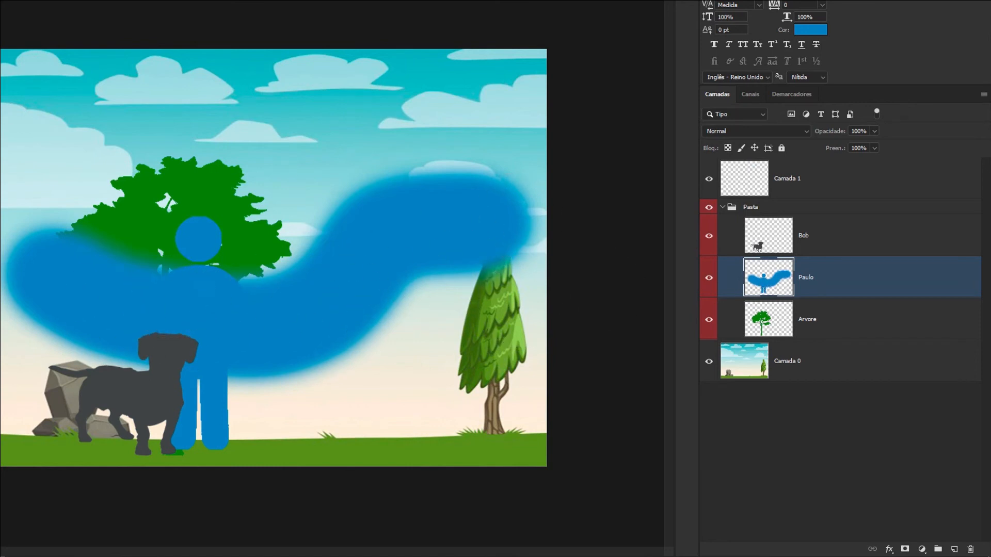
left_click_drag(199, 318, 338, 294)
mouse_move(405, 307)
left_mouse_down()
mouse_move(159, 243)
mouse_move(403, 329)
mouse_move(234, 314)
left_mouse_up()
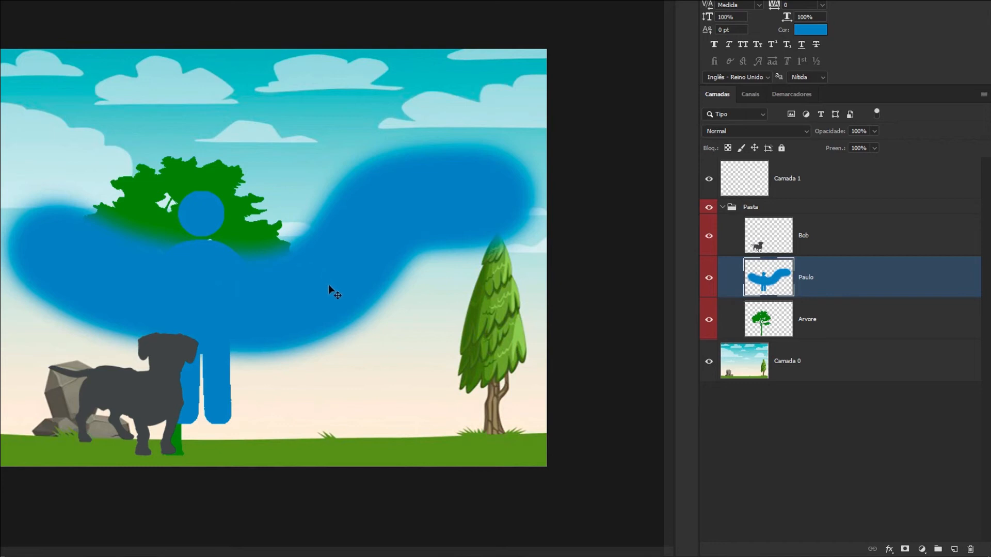
key("ctrl+z")
key("ctrl+z")
key("ctrl+z")
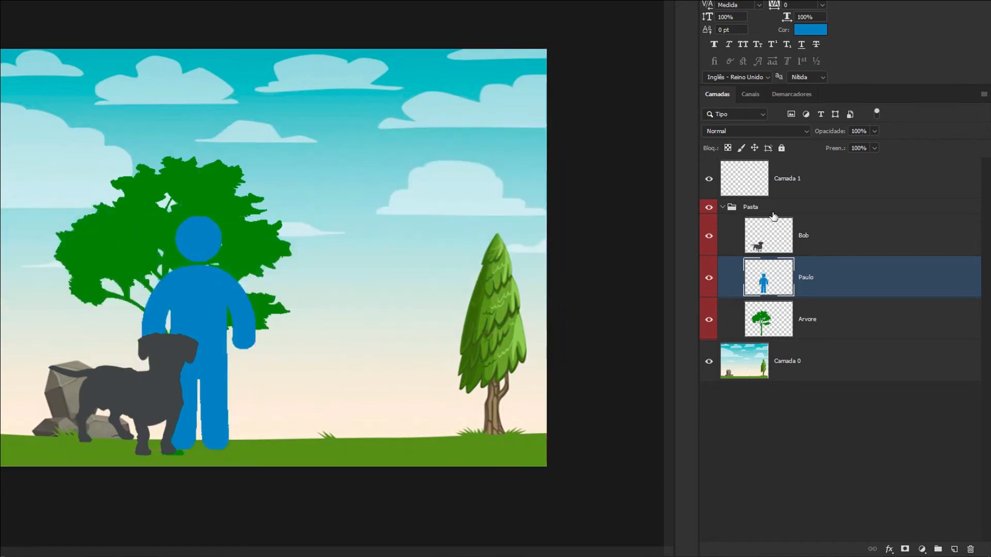
- Paint a wide, soft blue curved stroke across the image on Camada 1, and hide and show that layer
left_click(824, 183)
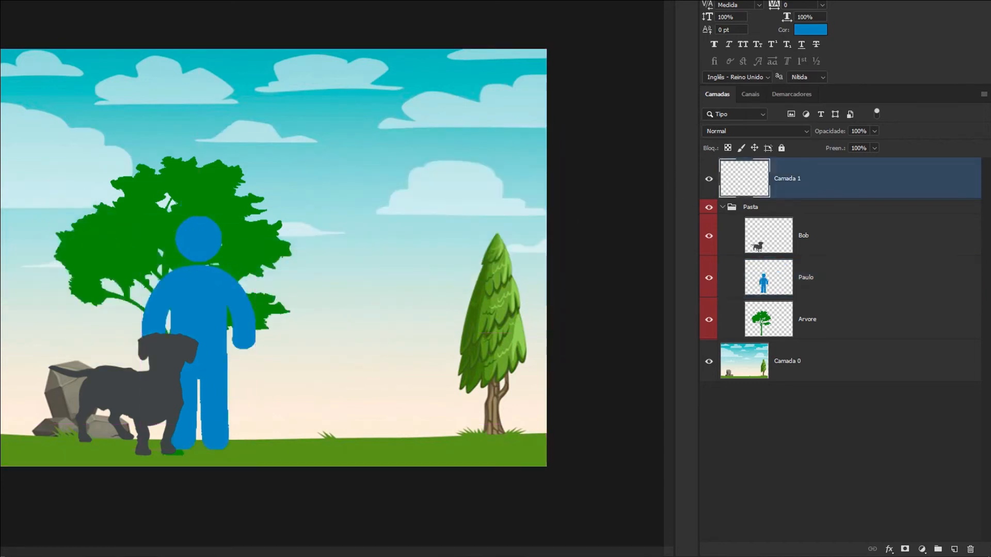
mouse_move(496, 209)
left_mouse_down()
mouse_move(251, 332)
mouse_move(3, 279)
left_mouse_up()
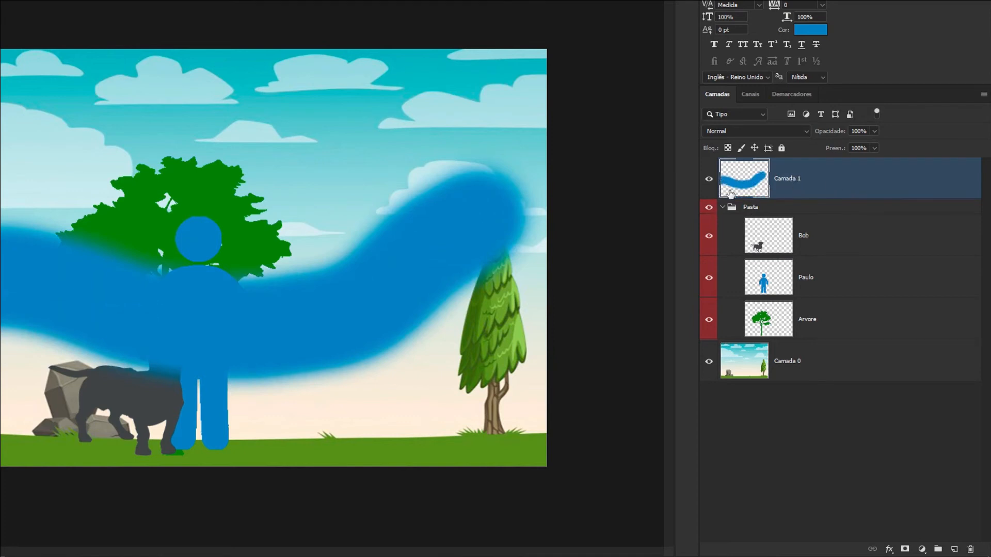
left_click(709, 179)
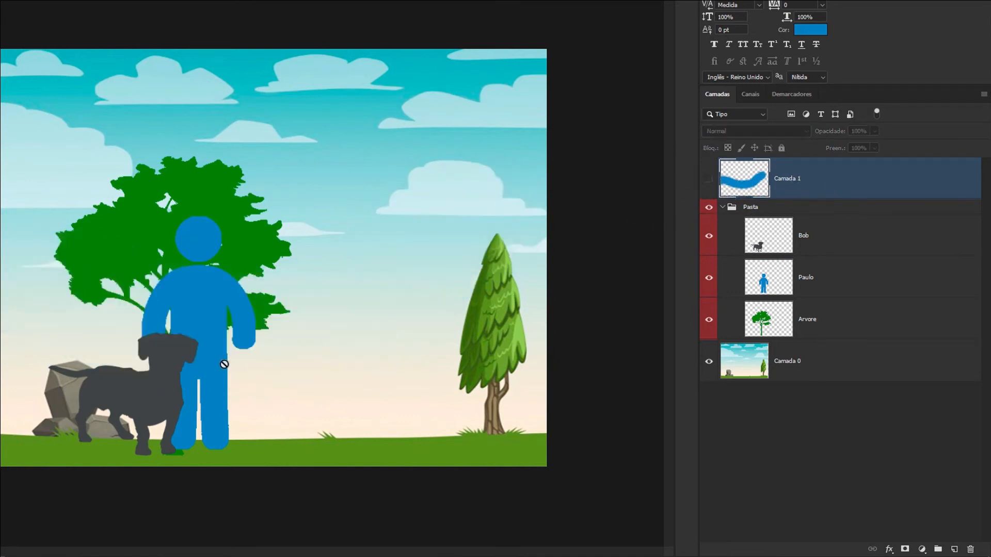
left_click(708, 179)
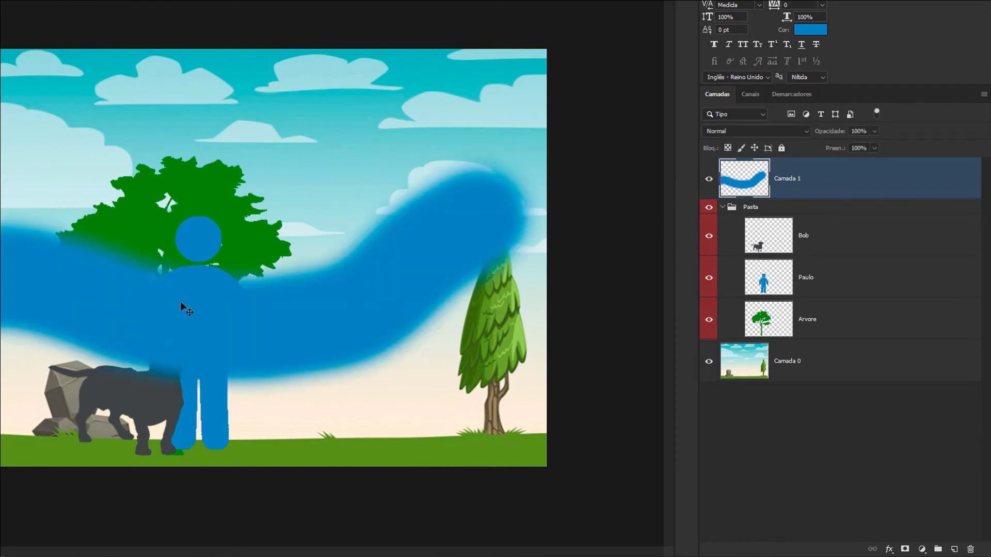
- Move the blue brush stroke on Camada 1 around the image independently of the artwork in the Pasta group
mouse_move(100, 309)
left_mouse_down()
mouse_move(247, 354)
mouse_move(286, 385)
mouse_move(287, 415)
mouse_move(59, 302)
mouse_move(20, 393)
left_mouse_up()
mouse_move(101, 451)
left_mouse_down()
mouse_move(215, 226)
mouse_move(188, 181)
mouse_move(360, 243)
left_mouse_up()
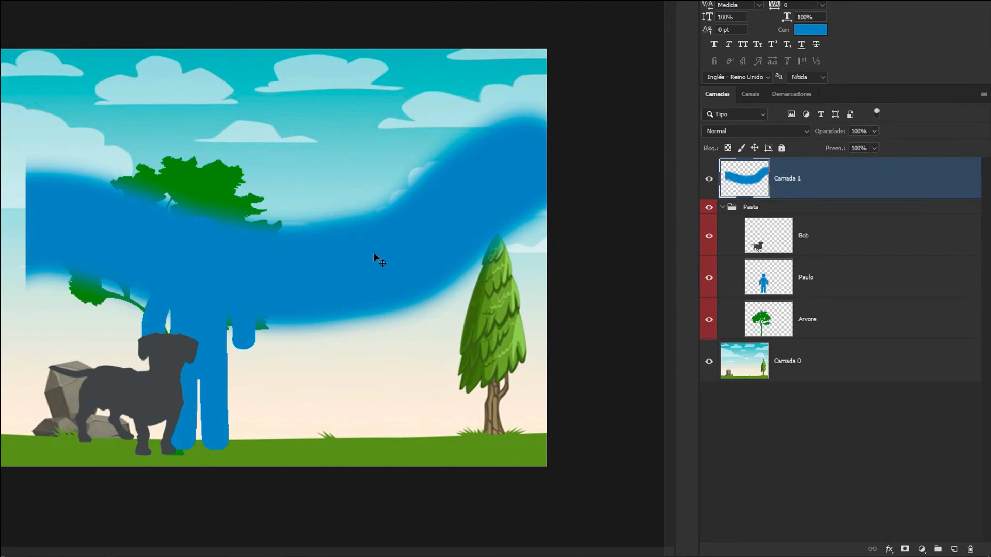
mouse_move(364, 271)
left_mouse_down()
mouse_move(249, 304)
mouse_move(233, 367)
left_mouse_up()
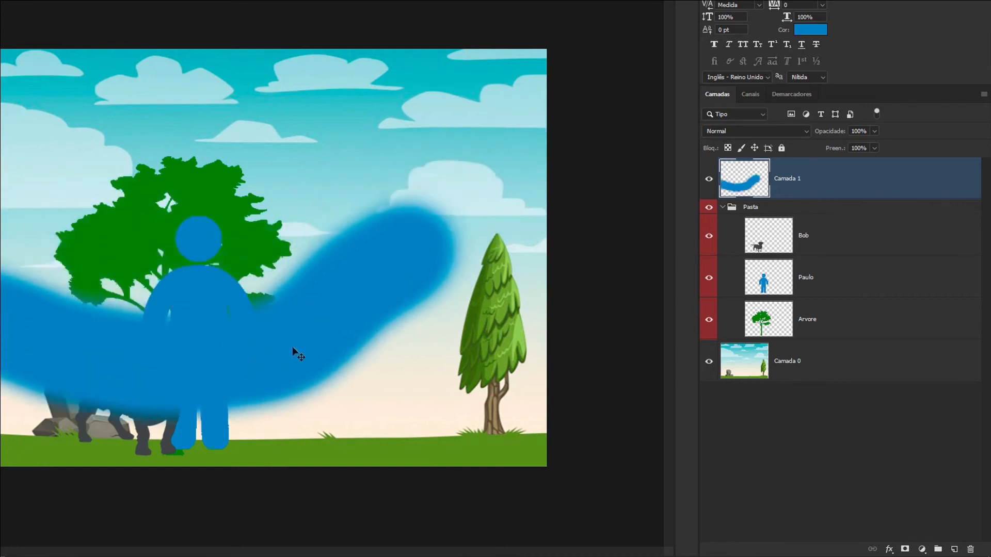
- Delete Camada 1 and undo the deletion, doing this twice
key("Delete")
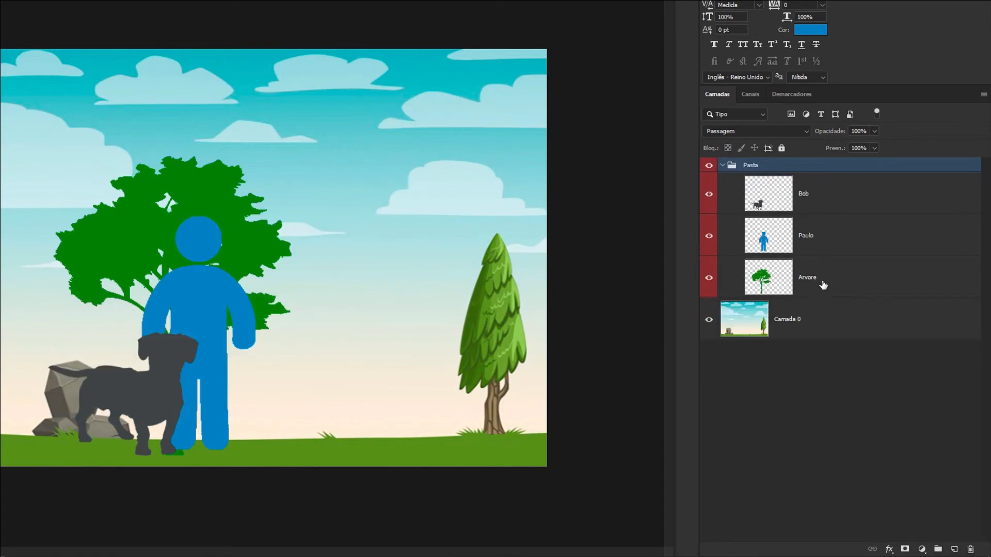
key("ctrl+z")
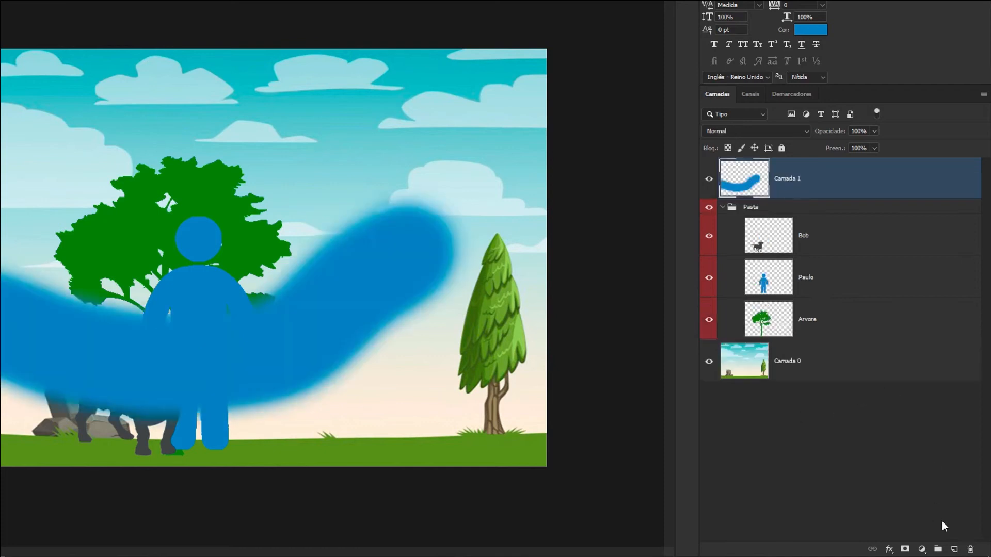
left_click(972, 550)
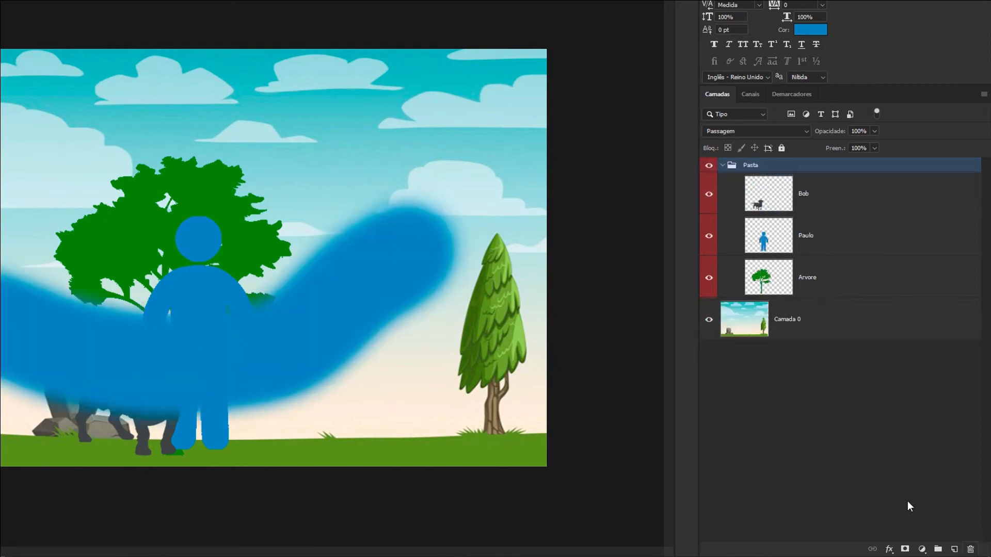
key("ctrl+z")
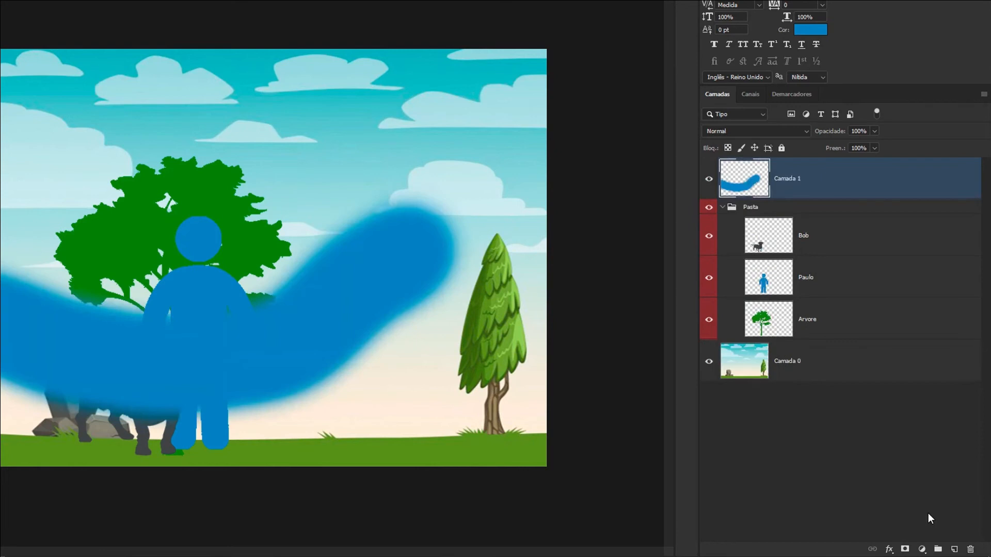
- Undo the moves of the blue stroke and the hiding and showing of Camada 1
key("ctrl+z")
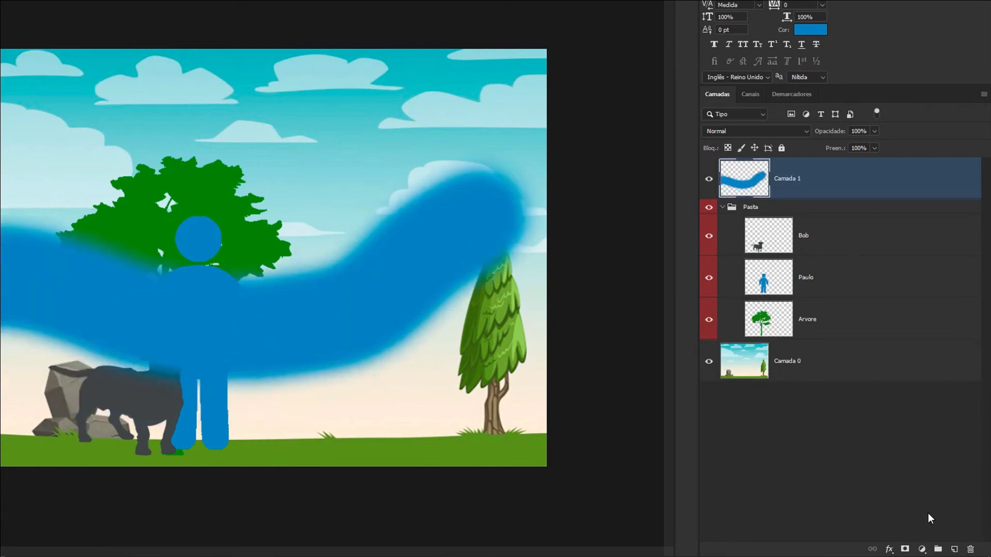
key("ctrl+z")
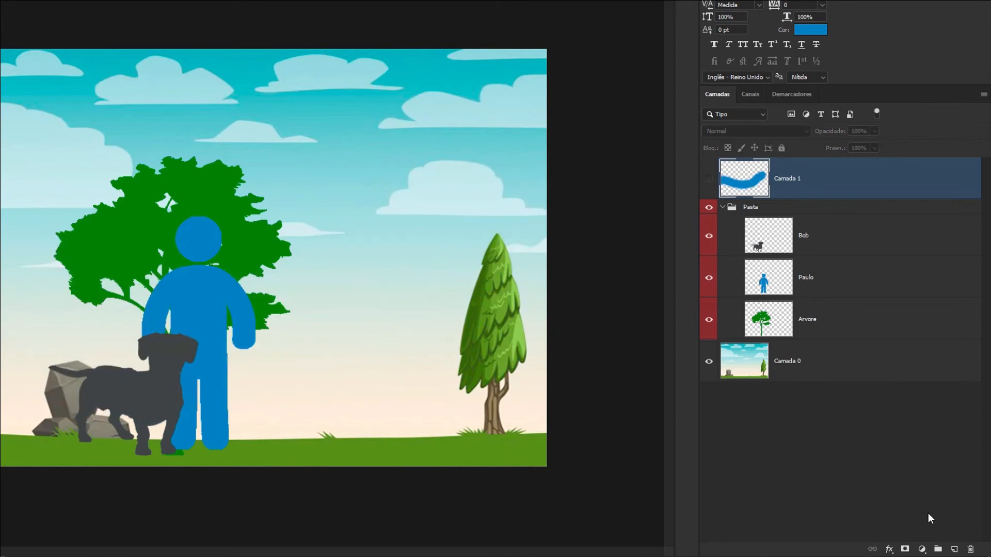
key("ctrl+z")
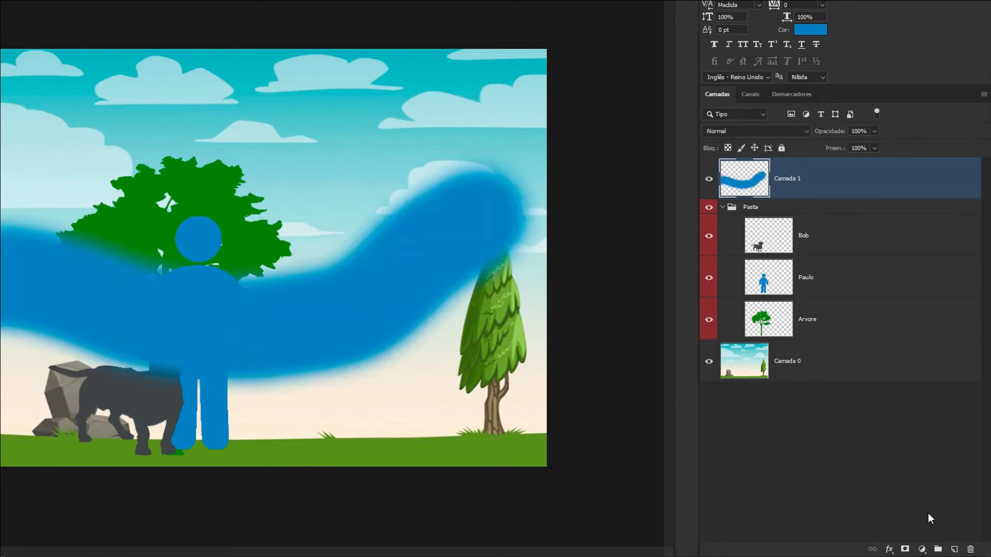